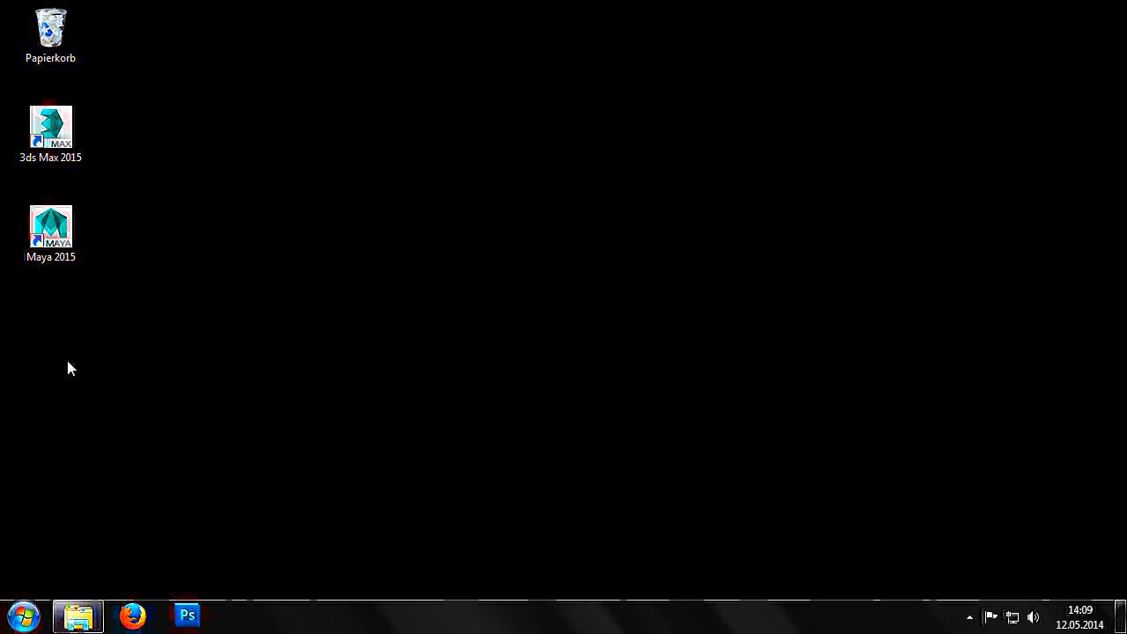
# Copy particleSystem.zip from the Downloads folder onto the desktop.
pyautogui.click(79, 617)
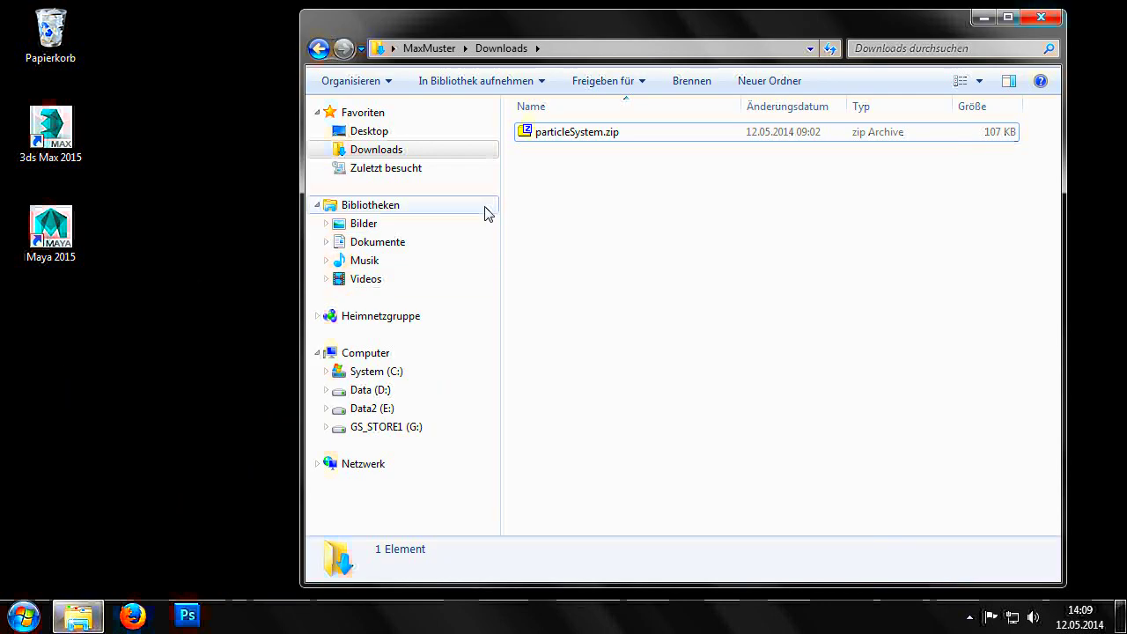
pyautogui.click(555, 134)
pyautogui.rightClick(555, 138)
pyautogui.click(592, 370)
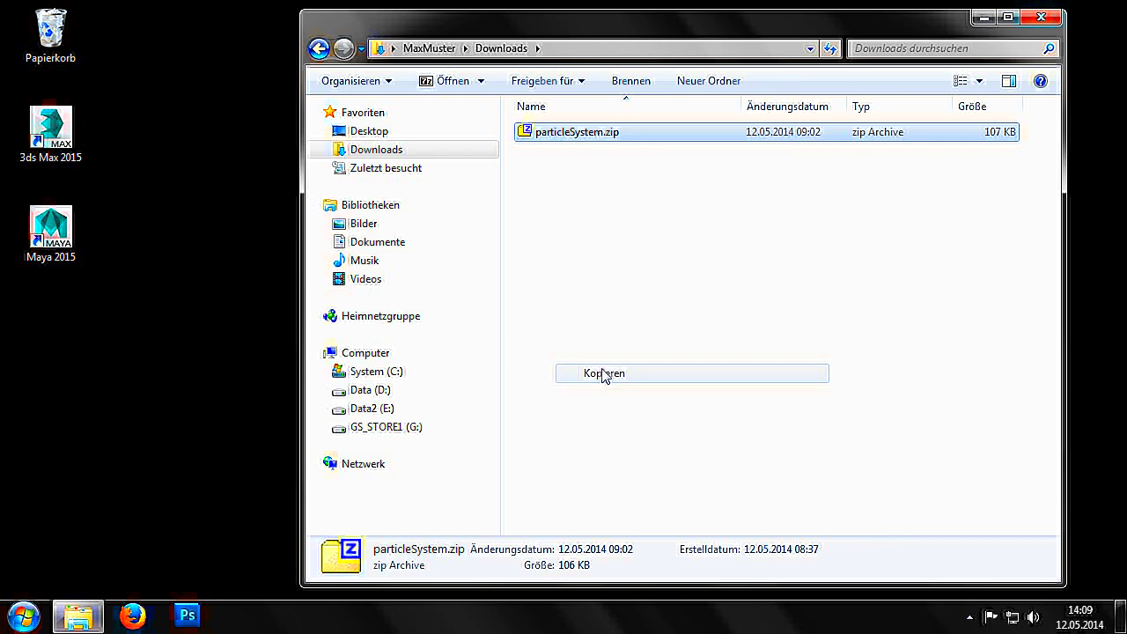
pyautogui.rightClick(34, 340)
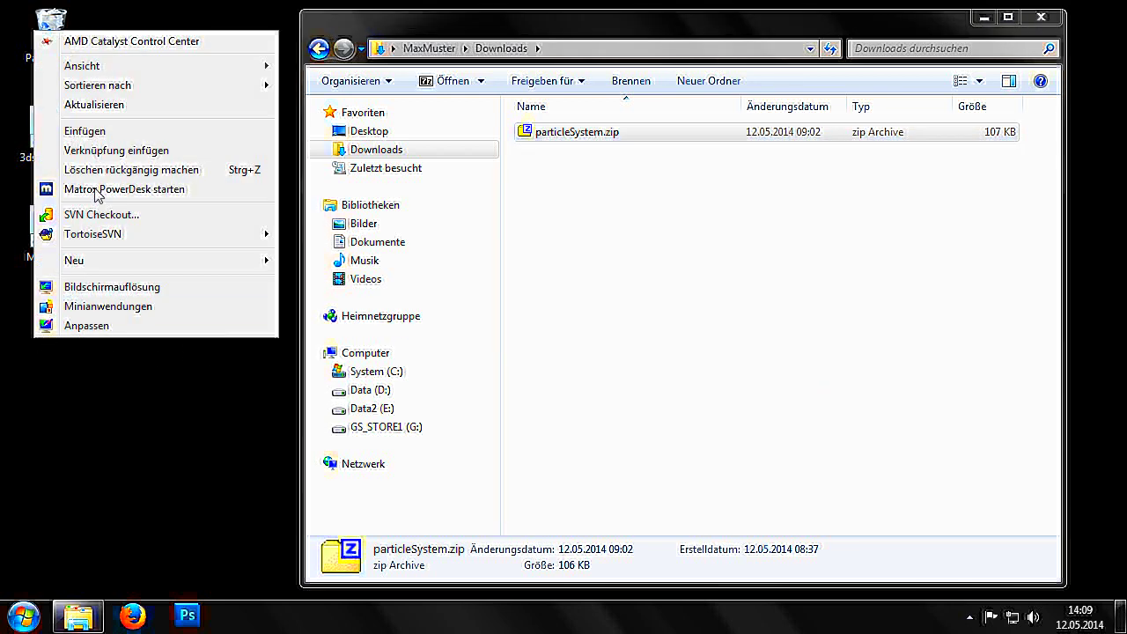
pyautogui.click(103, 132)
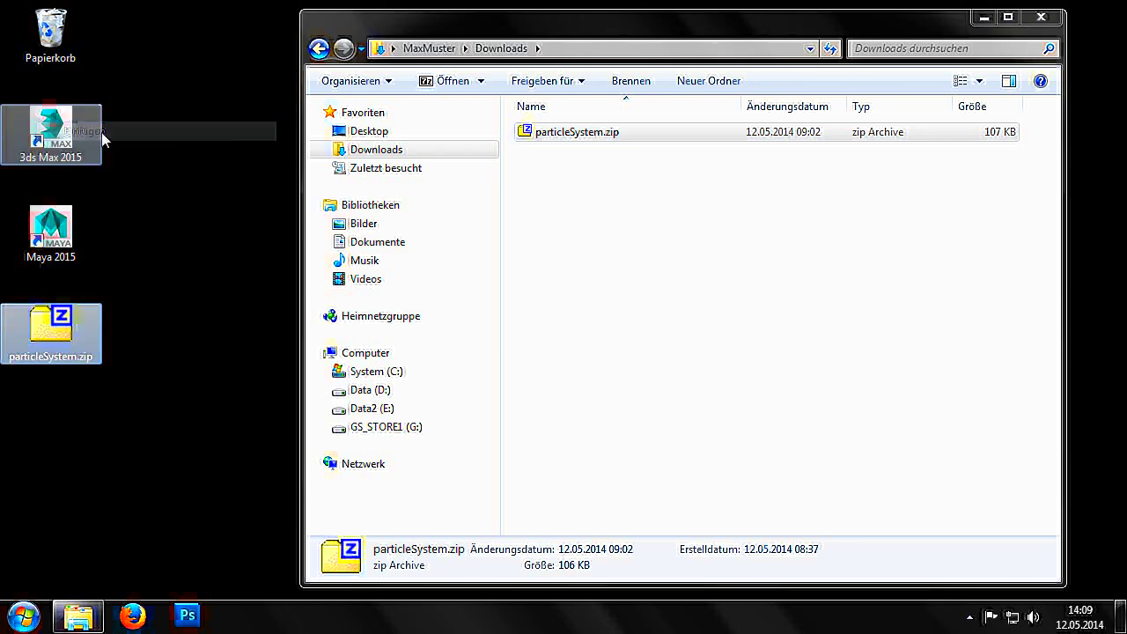
pyautogui.click(1040, 17)
# Extract the archive on the desktop with 7-Zip and open krampeBBS900SideDPS.i3d from the particleSystem folder.
pyautogui.rightClick(50, 341)
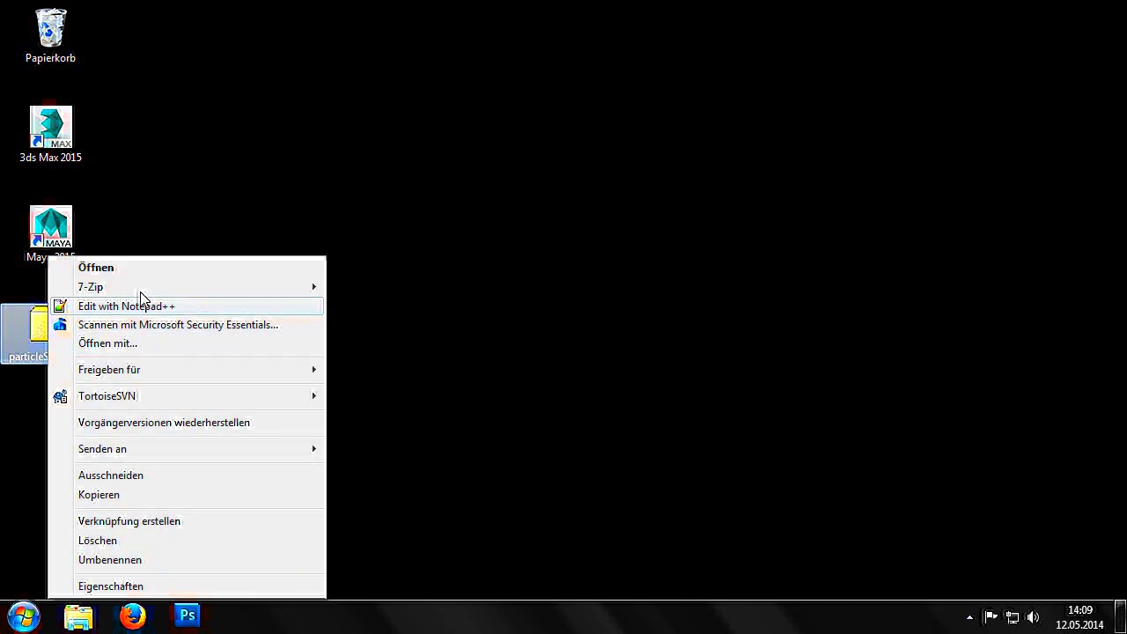
pyautogui.moveTo(181, 292)
pyautogui.click(470, 327)
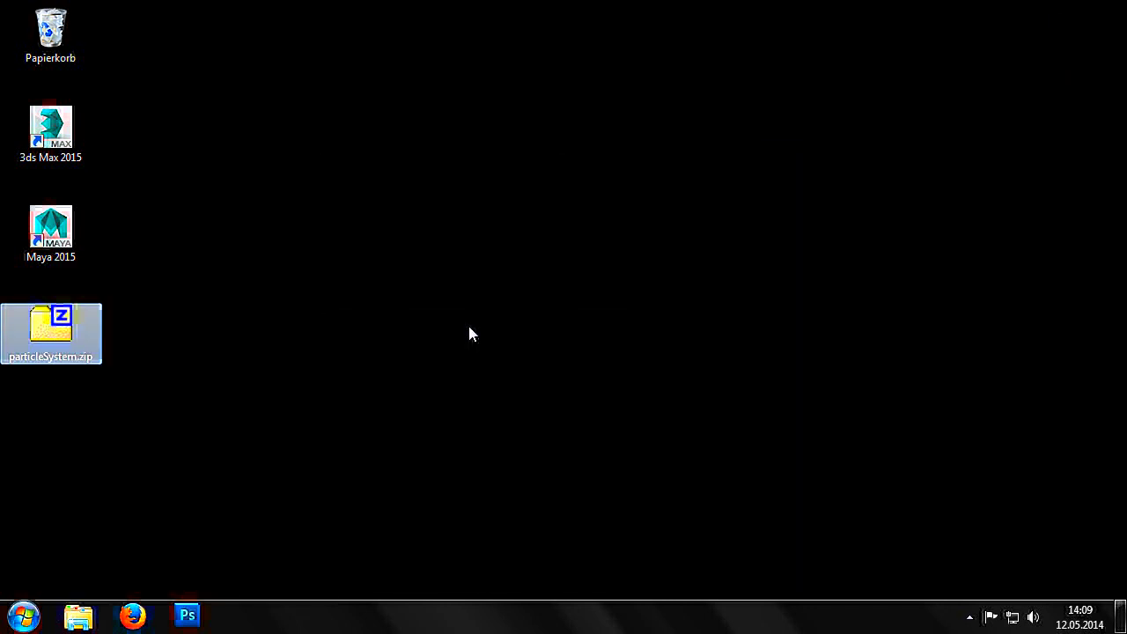
pyautogui.doubleClick(50, 424)
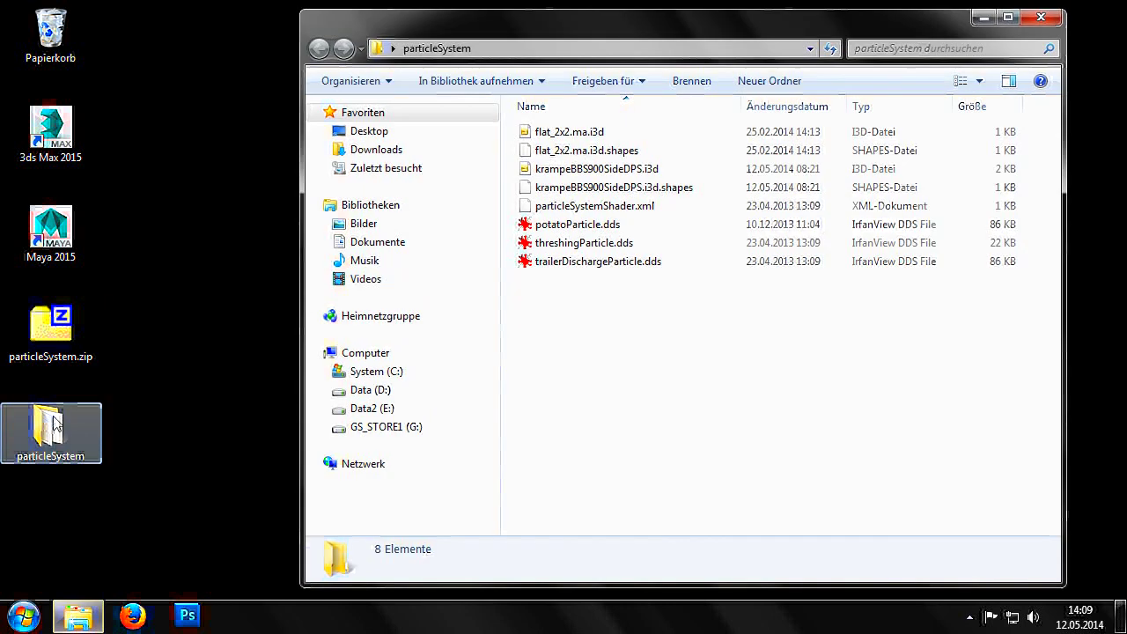
pyautogui.click(567, 171)
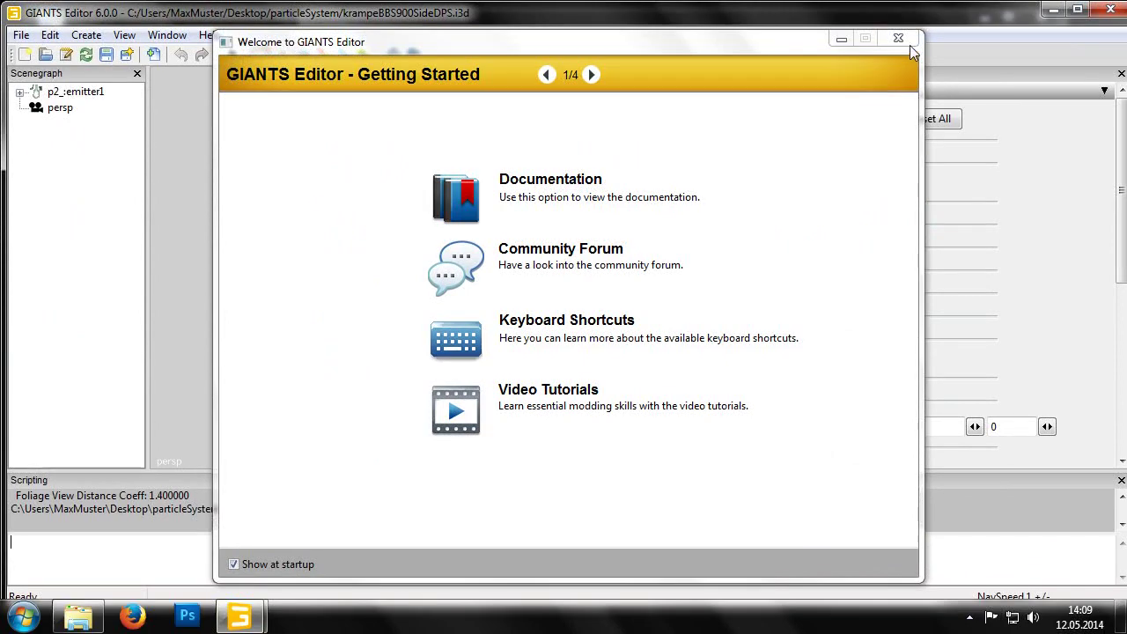
# Close the Getting Started dialog, select pPlaneShape2 under p2_emitter1, and view its smoke particles.
pyautogui.click(908, 41)
pyautogui.click(19, 92)
pyautogui.click(95, 107)
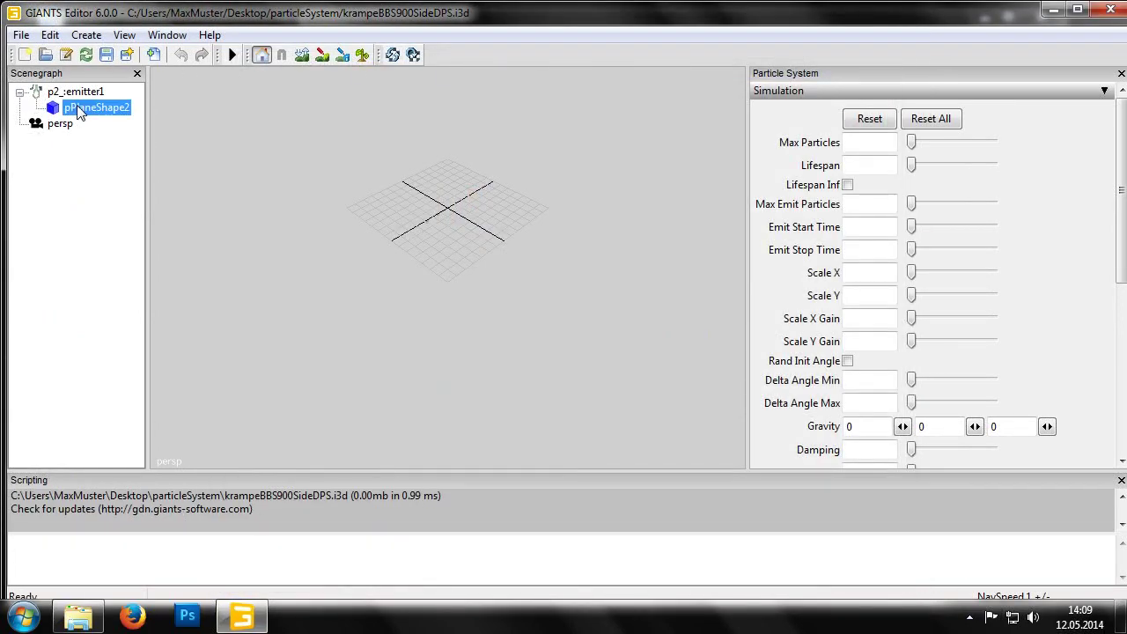
pyautogui.moveTo(302, 185); pyautogui.dragTo(327, 322, button='middle')
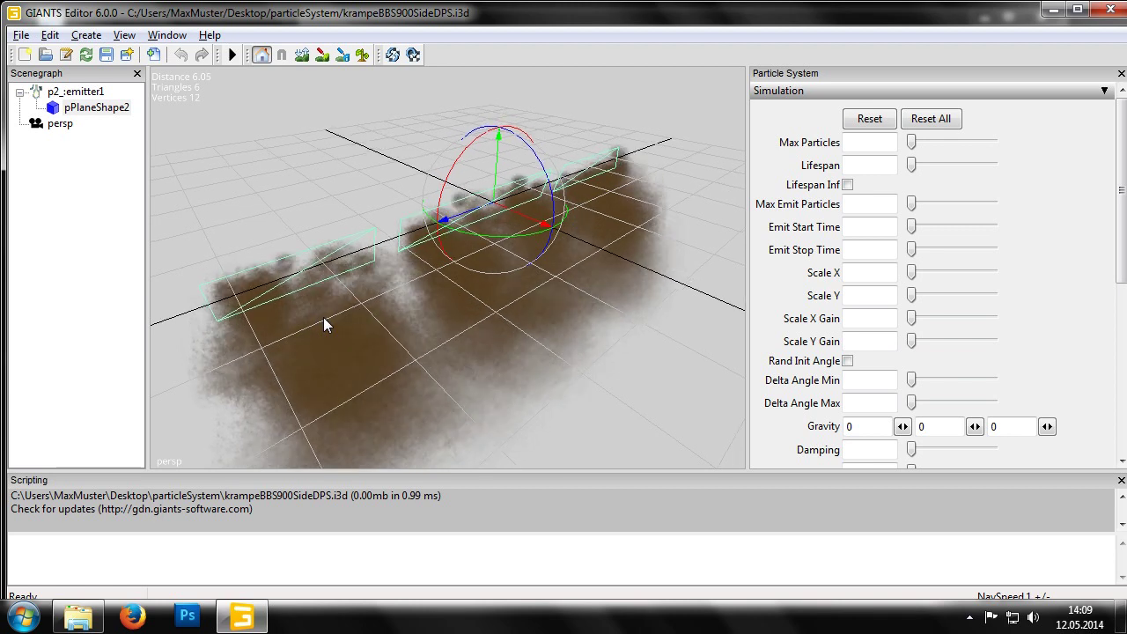
# Add a light and move it toward the lower left so the particles appear lit.
pyautogui.click(86, 35)
pyautogui.click(107, 76)
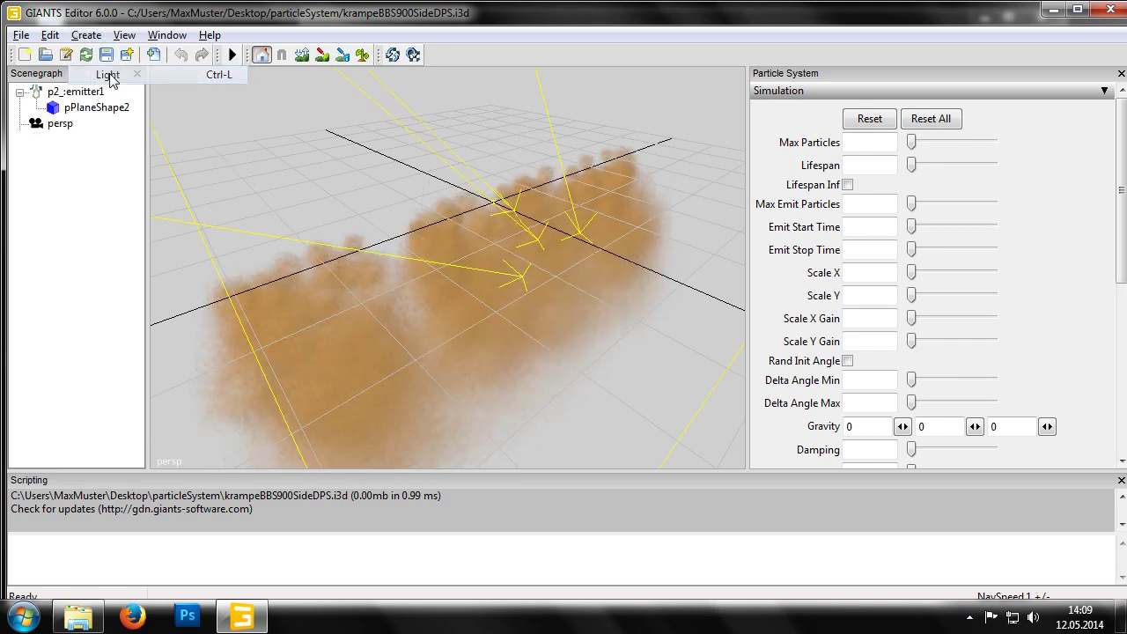
pyautogui.click(60, 141)
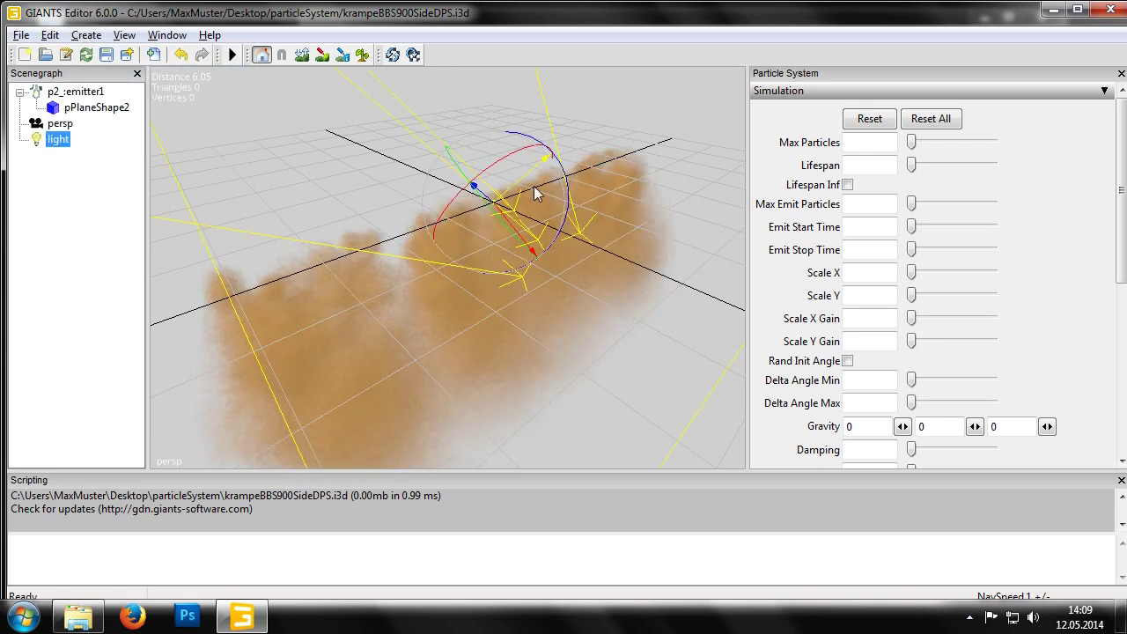
pyautogui.moveTo(526, 178); pyautogui.dragTo(104, 315)
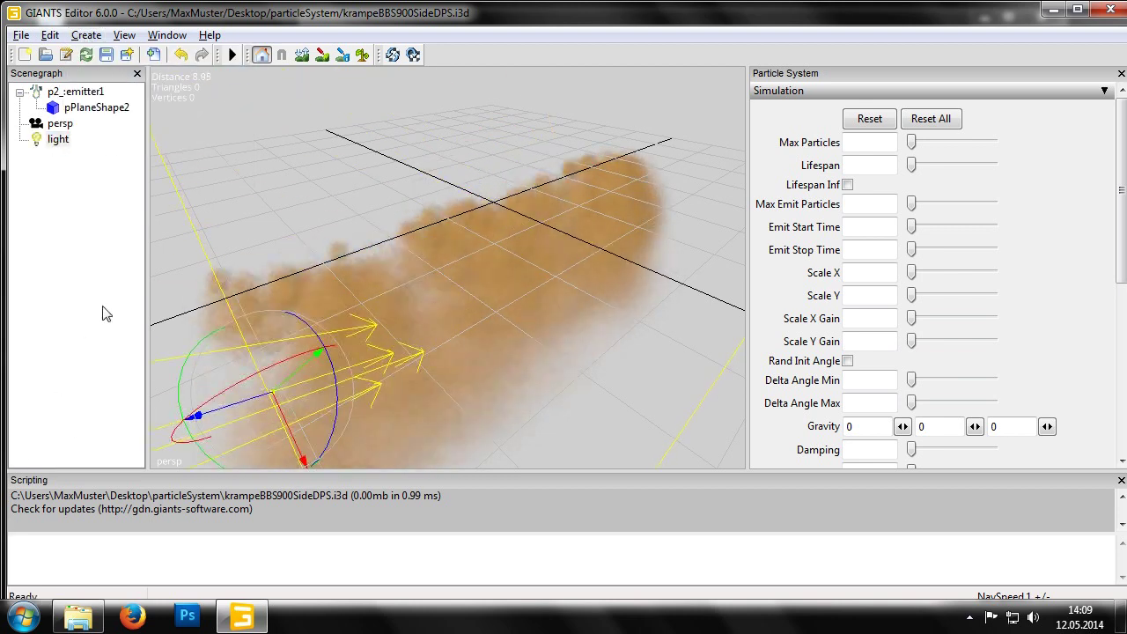
pyautogui.click(225, 180)
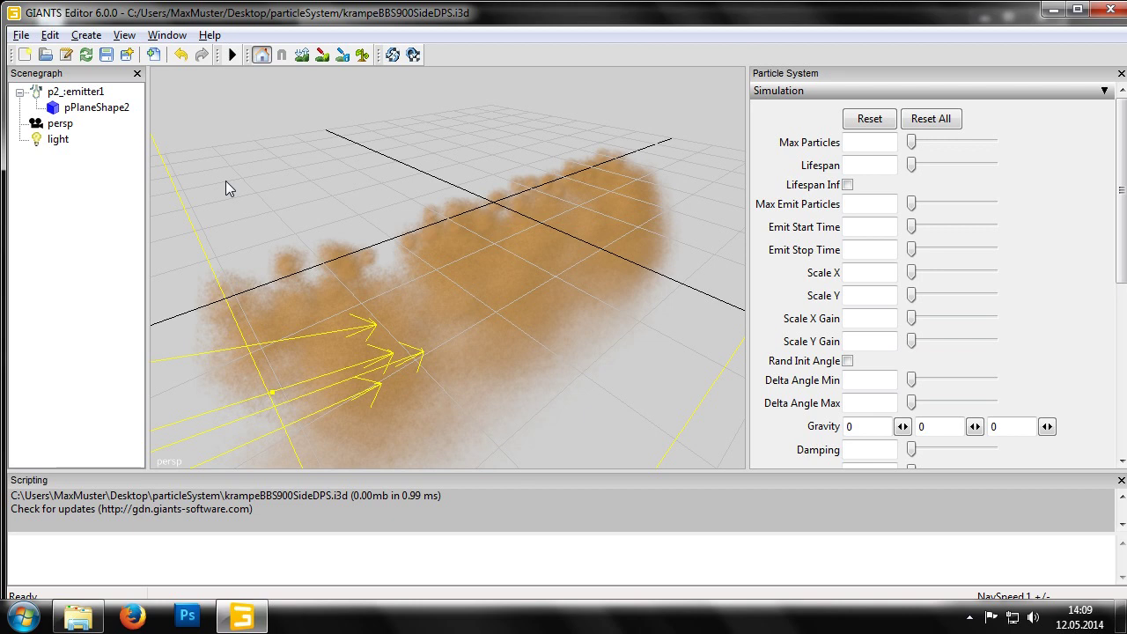
# Import flat_2x2.ma.i3d into the scene as pPlane1.
pyautogui.click(20, 35)
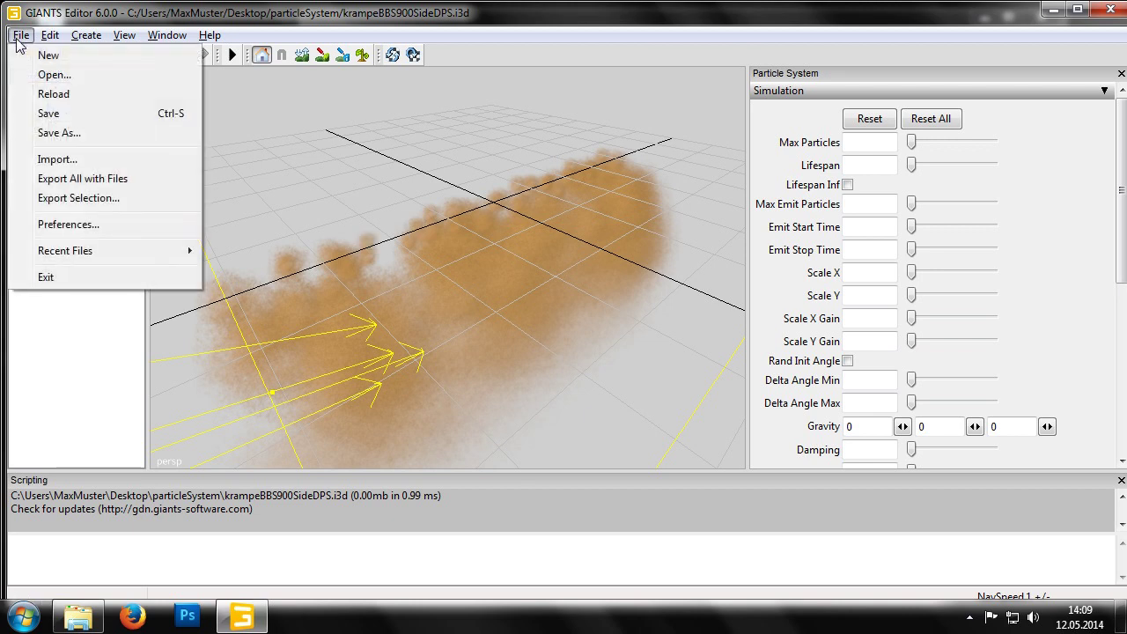
pyautogui.click(57, 159)
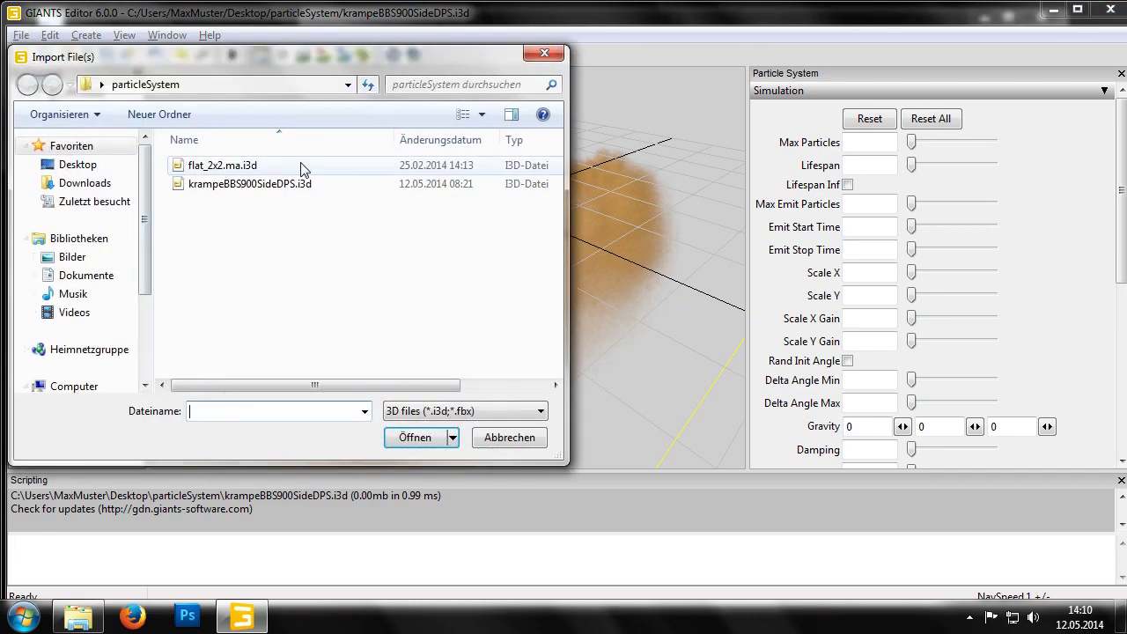
pyautogui.doubleClick(300, 167)
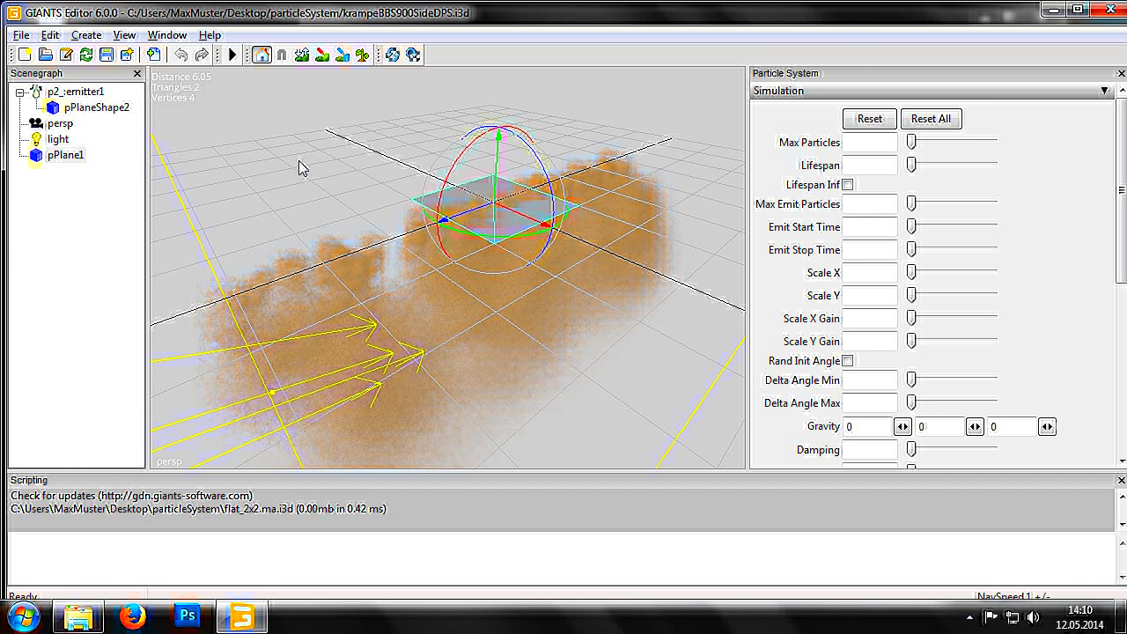
# Save the scene and check the log line confirming the save.
pyautogui.click(20, 35)
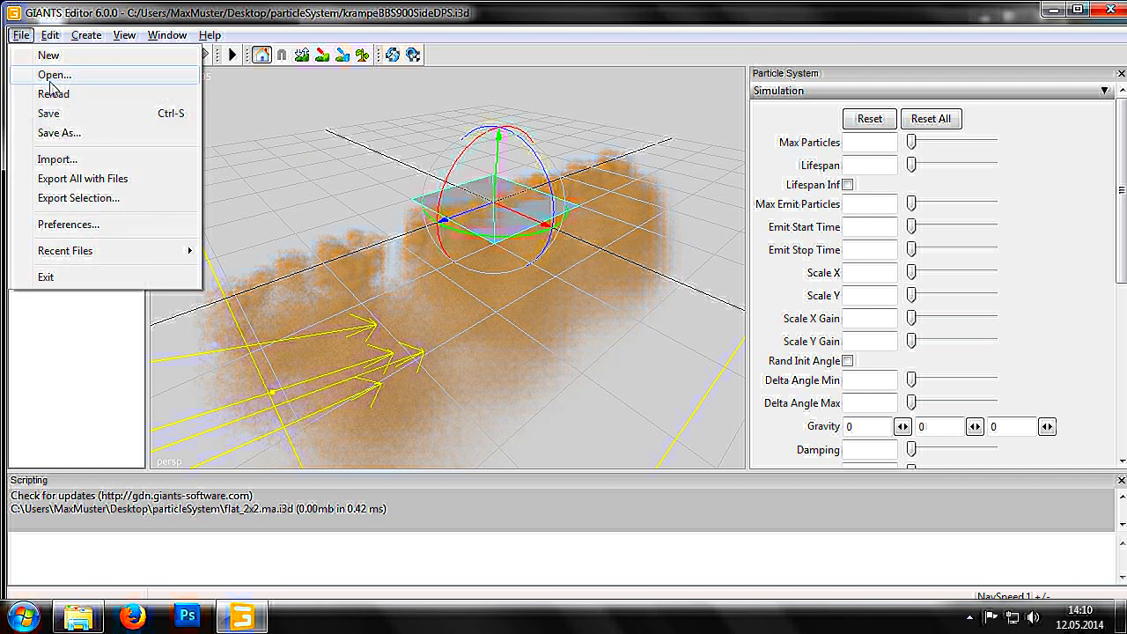
pyautogui.click(66, 116)
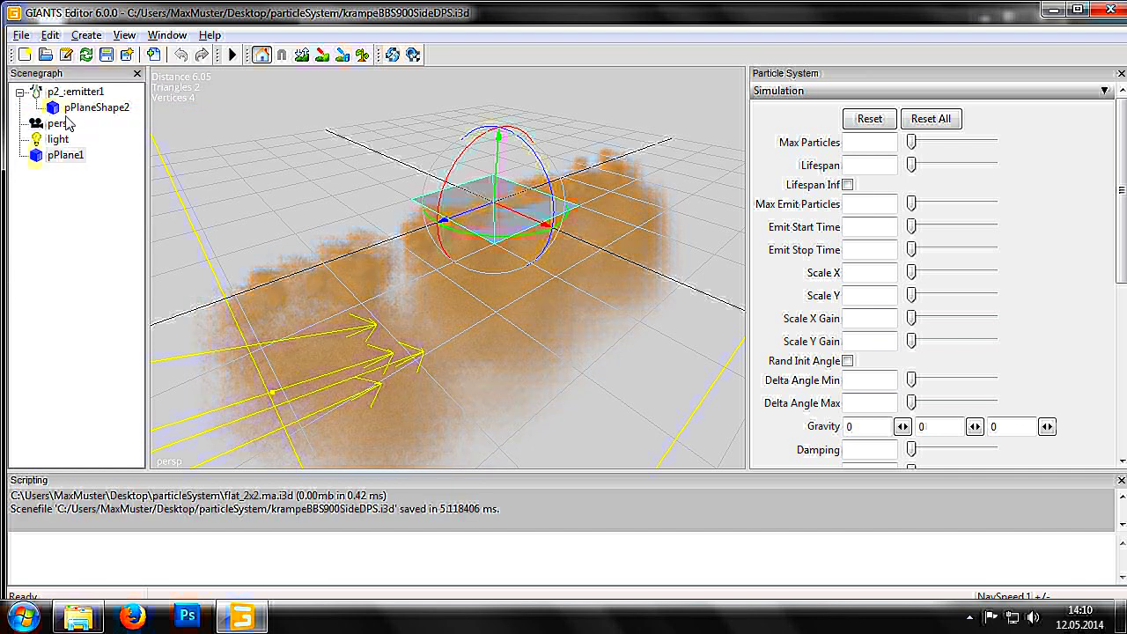
pyautogui.moveTo(501, 510); pyautogui.dragTo(11, 516)
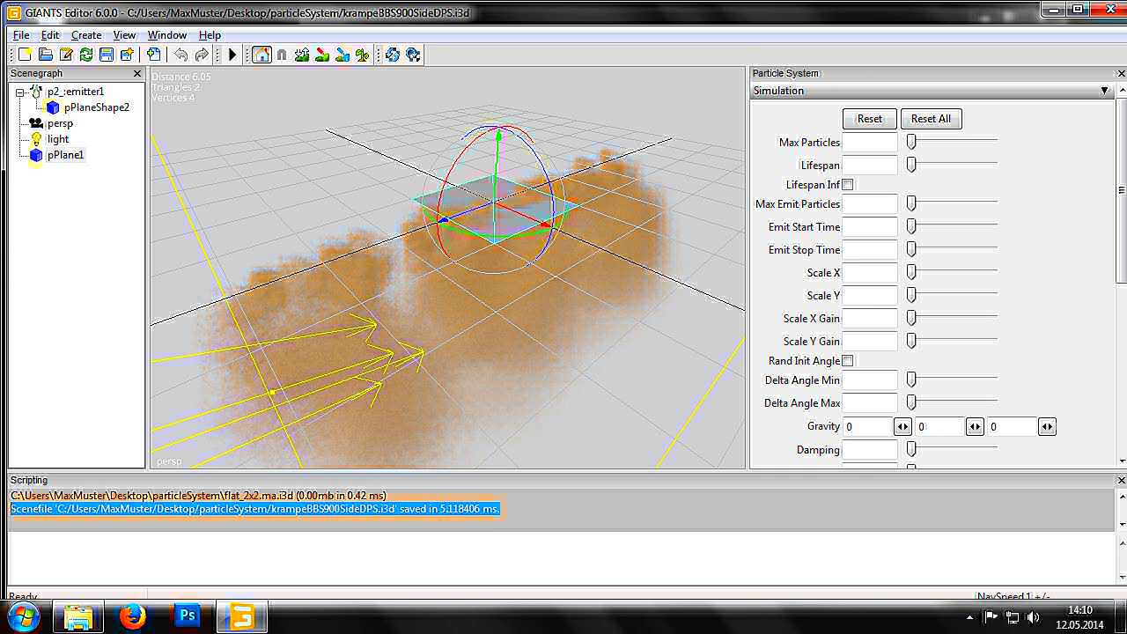
pyautogui.click(305, 197)
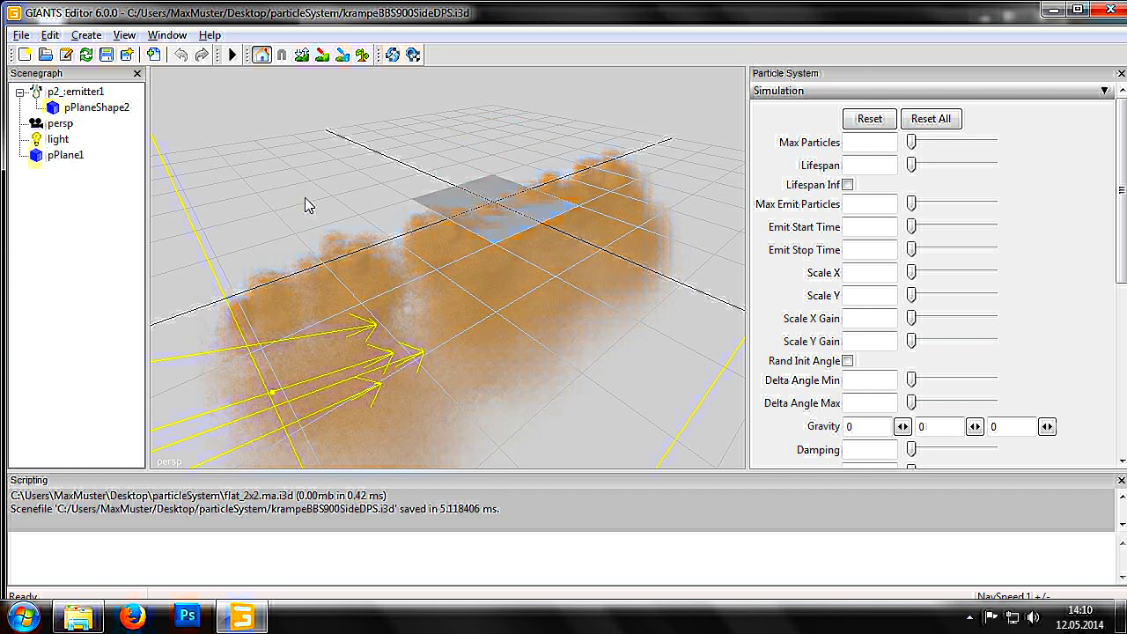
# Open krampeBBS900SideDPS.i3d in Notepad++ from the file browser.
pyautogui.click(241, 616)
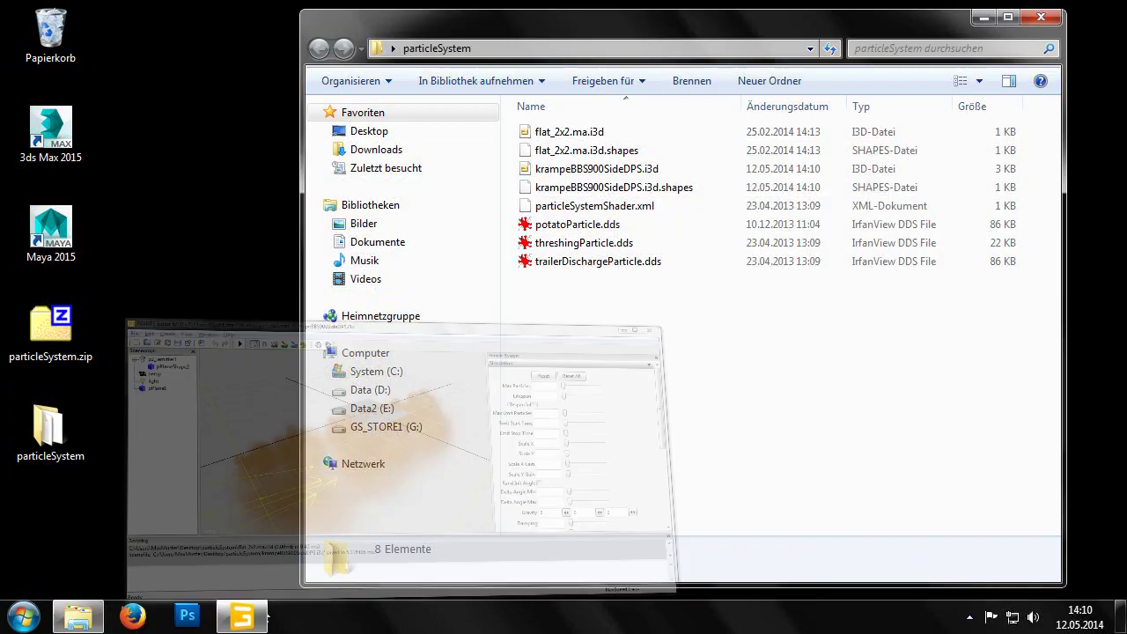
pyautogui.rightClick(577, 170)
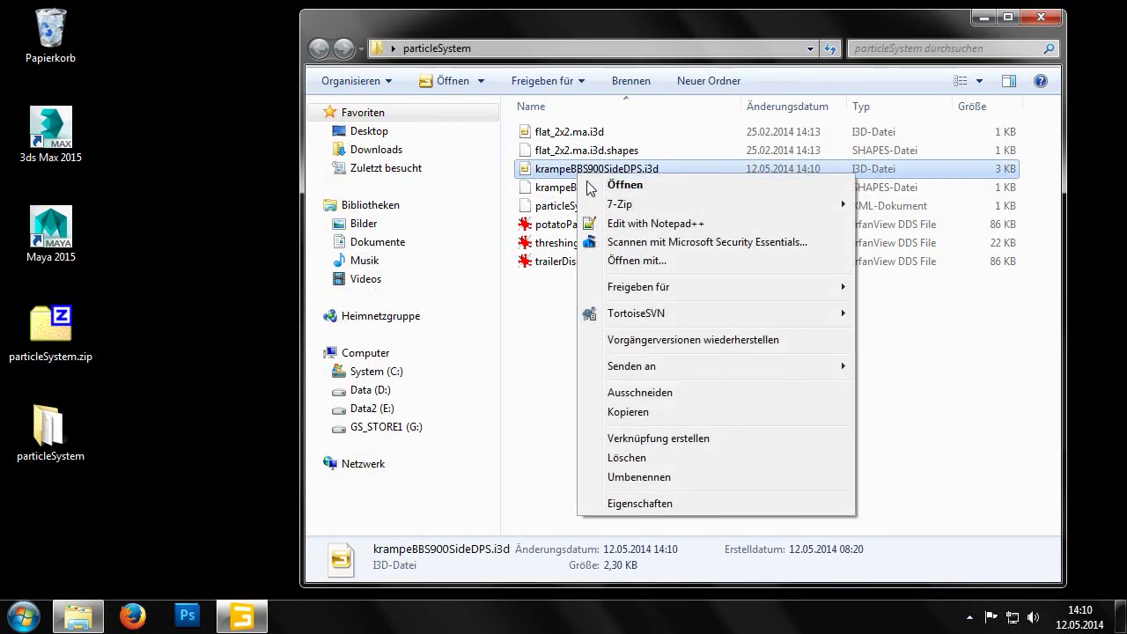
pyautogui.click(625, 224)
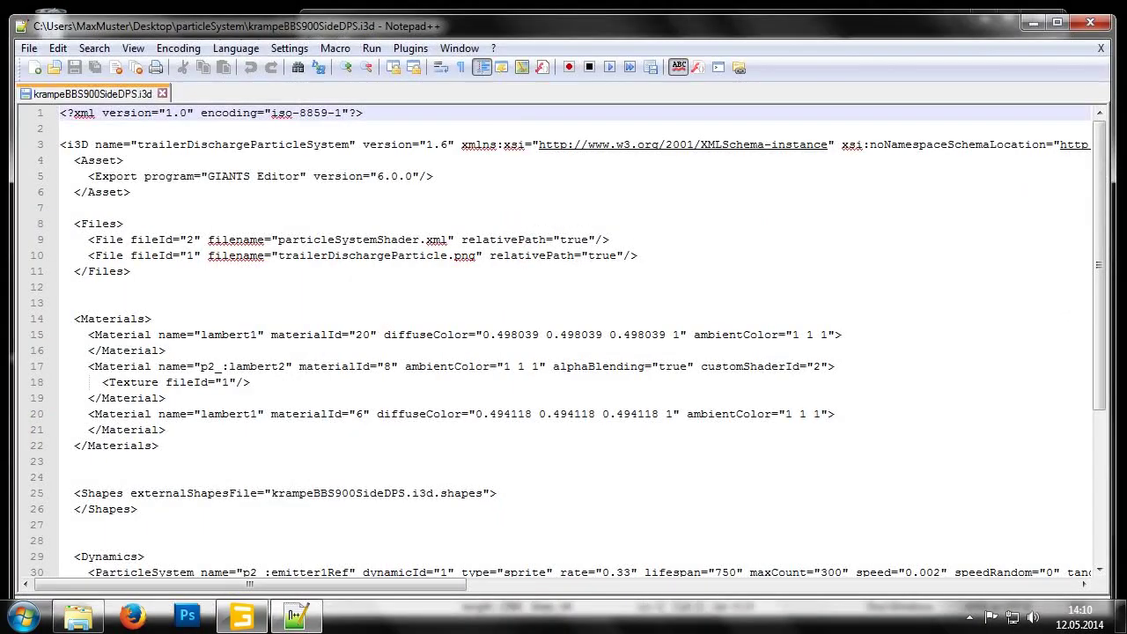
# Move the pPlane1 shape line from line 40 into the emitter's Dynamic block below pPlaneShape2.
pyautogui.scroll(-5, 1100, 201)
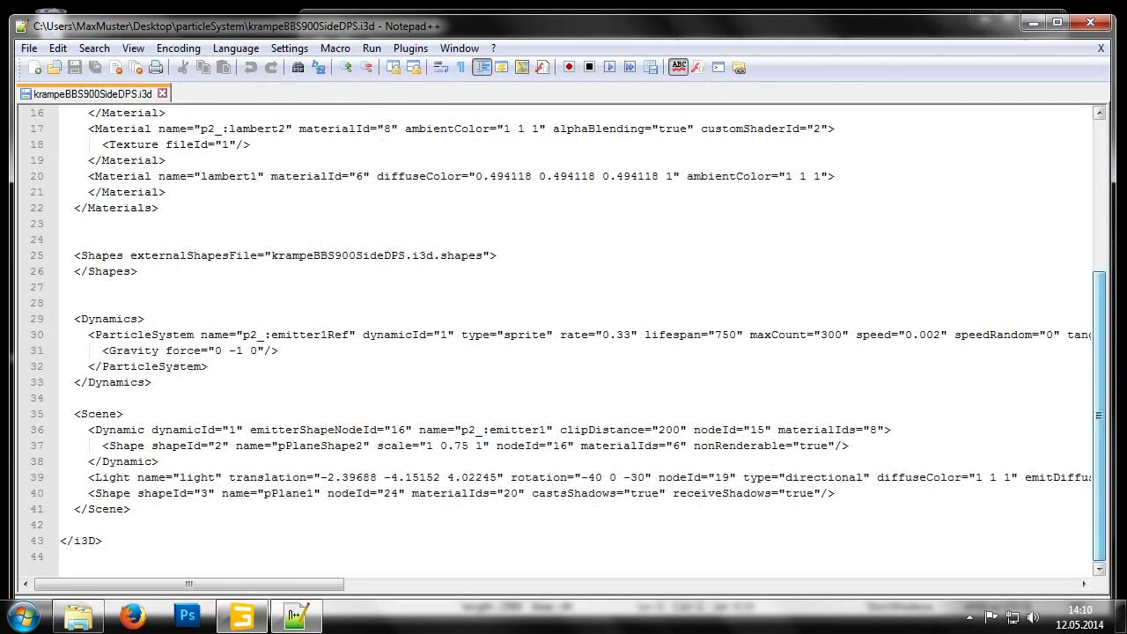
pyautogui.moveTo(835, 493); pyautogui.dragTo(88, 493)
pyautogui.rightClick(102, 511)
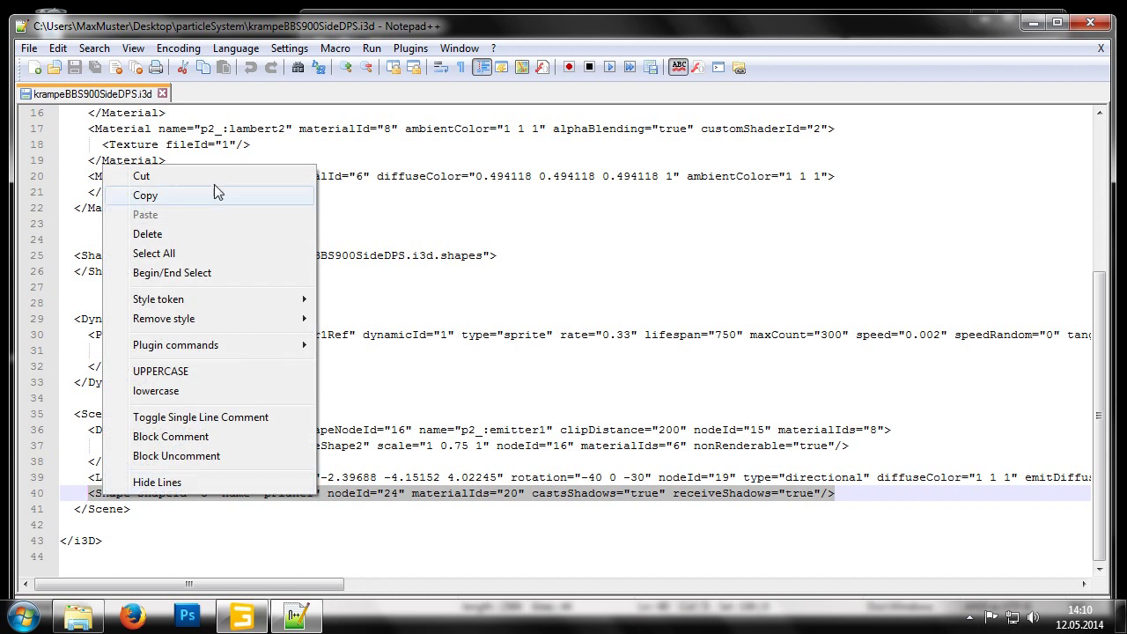
pyautogui.click(141, 176)
pyautogui.click(850, 446)
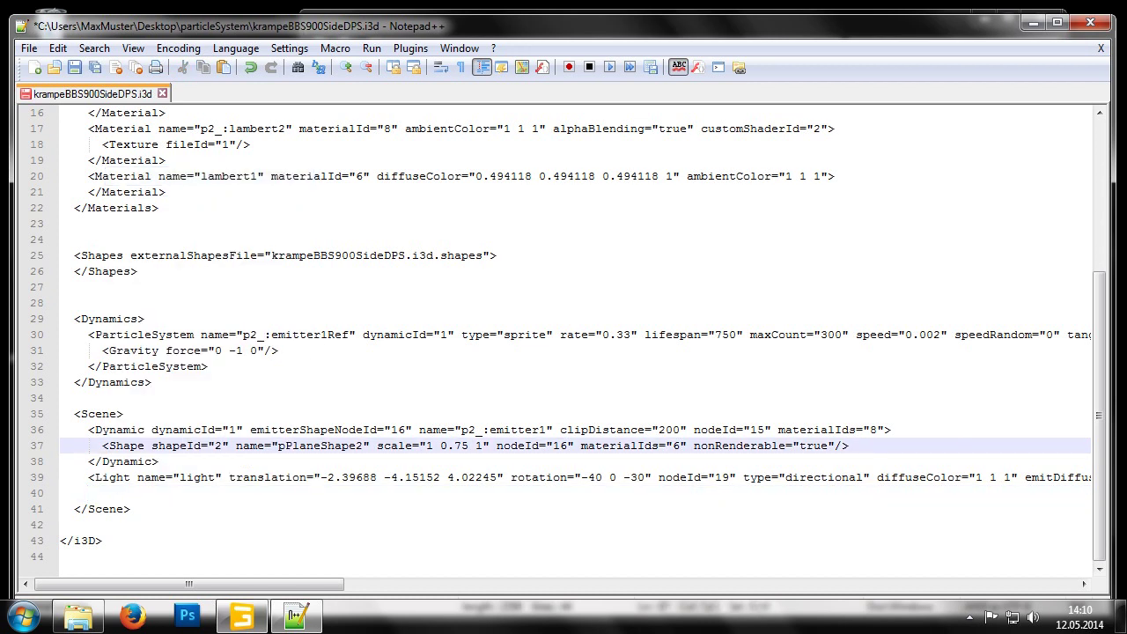
pyautogui.press('Return')
pyautogui.rightClick(717, 466)
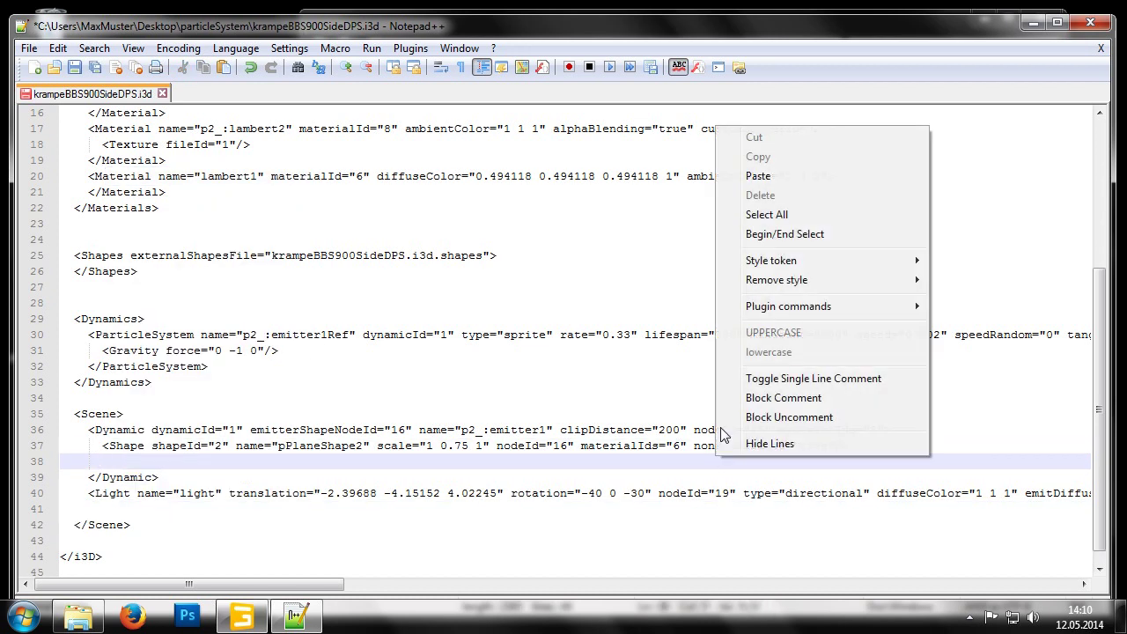
pyautogui.click(762, 176)
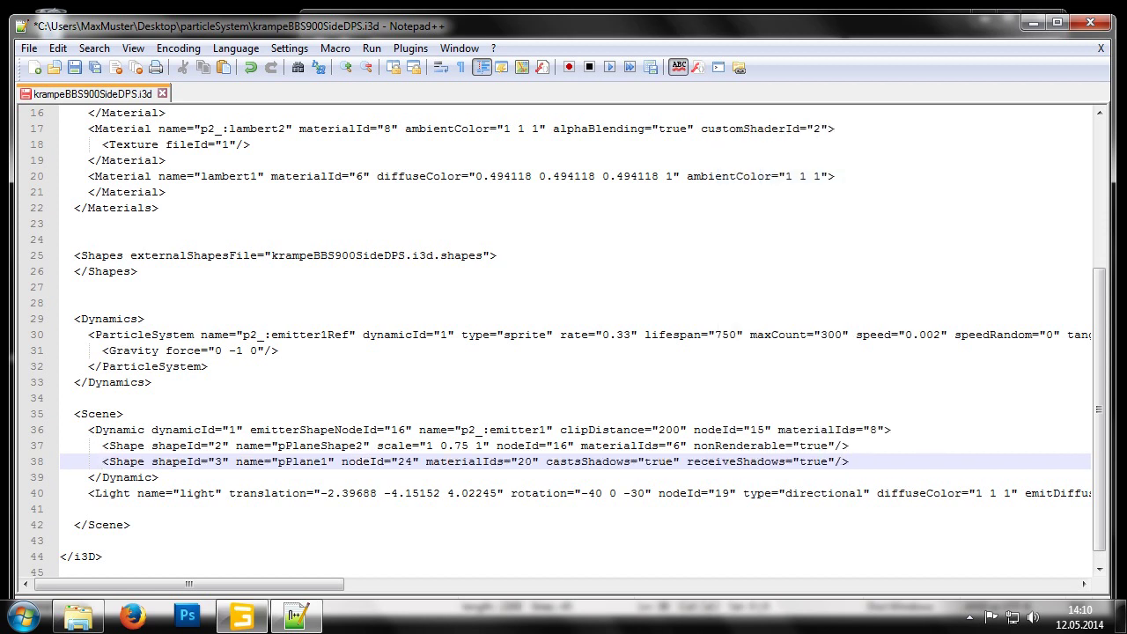
# Replace emitterShapeNodeId 16 with pPlane1's nodeId 24 and save the file.
pyautogui.doubleClick(362, 461)
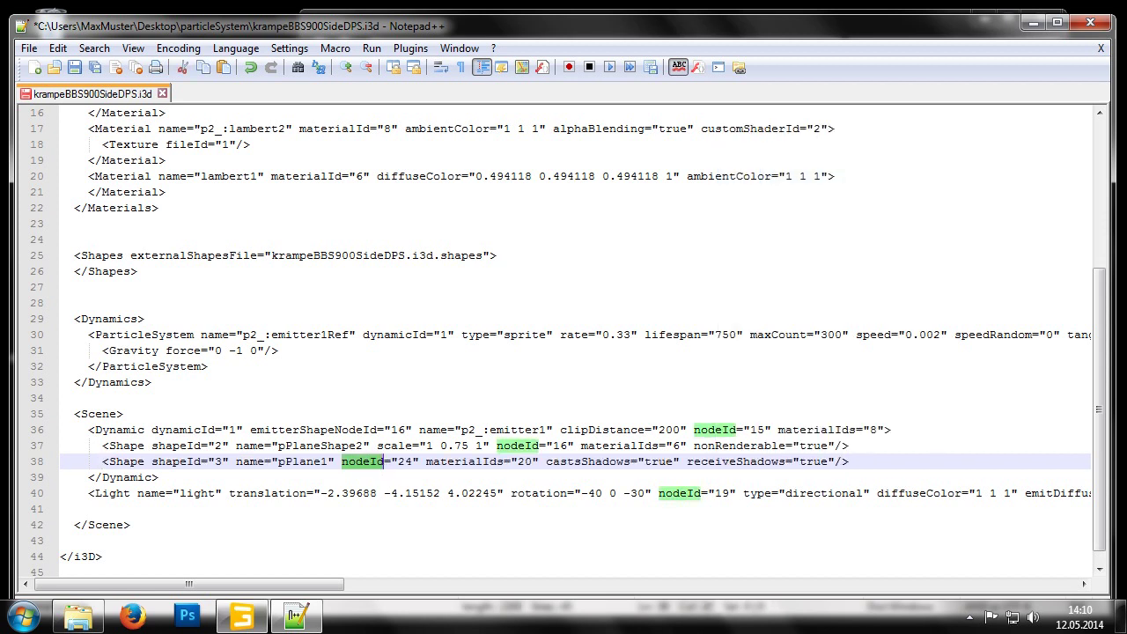
pyautogui.doubleClick(405, 462)
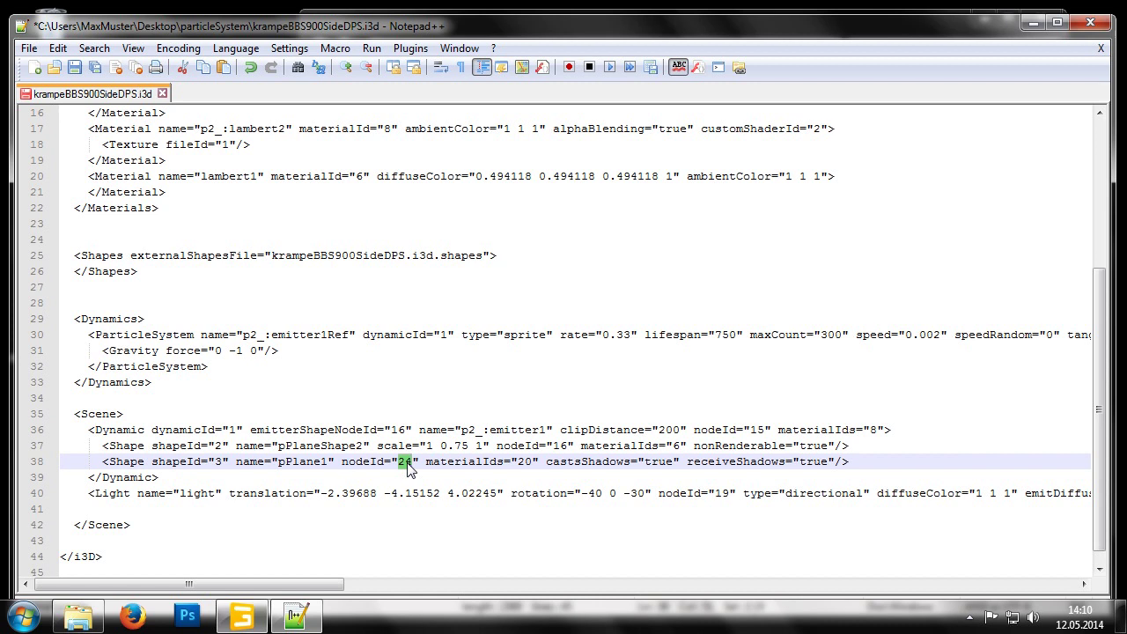
pyautogui.rightClick(407, 468)
pyautogui.click(493, 167)
pyautogui.doubleClick(314, 430)
pyautogui.doubleClick(399, 429)
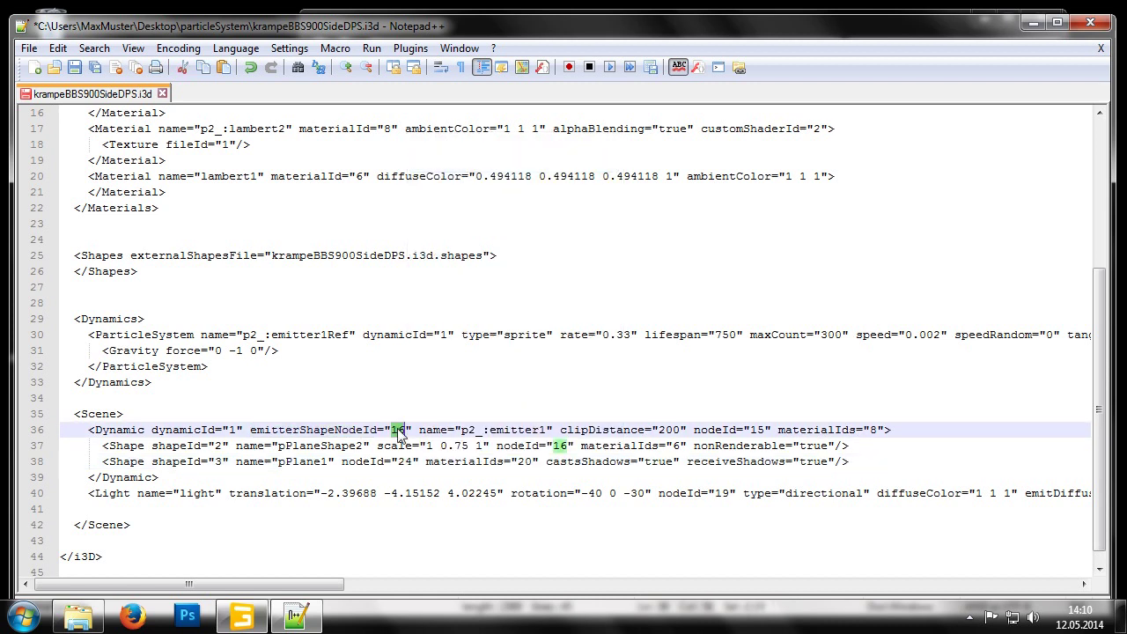
pyautogui.rightClick(398, 430)
pyautogui.click(440, 148)
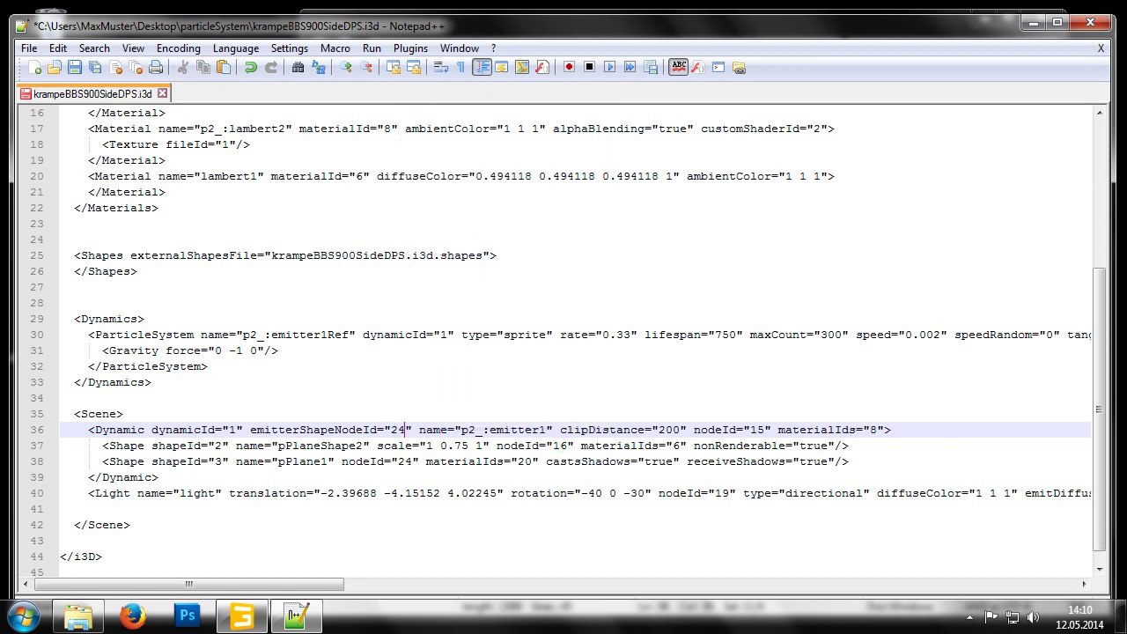
pyautogui.click(29, 48)
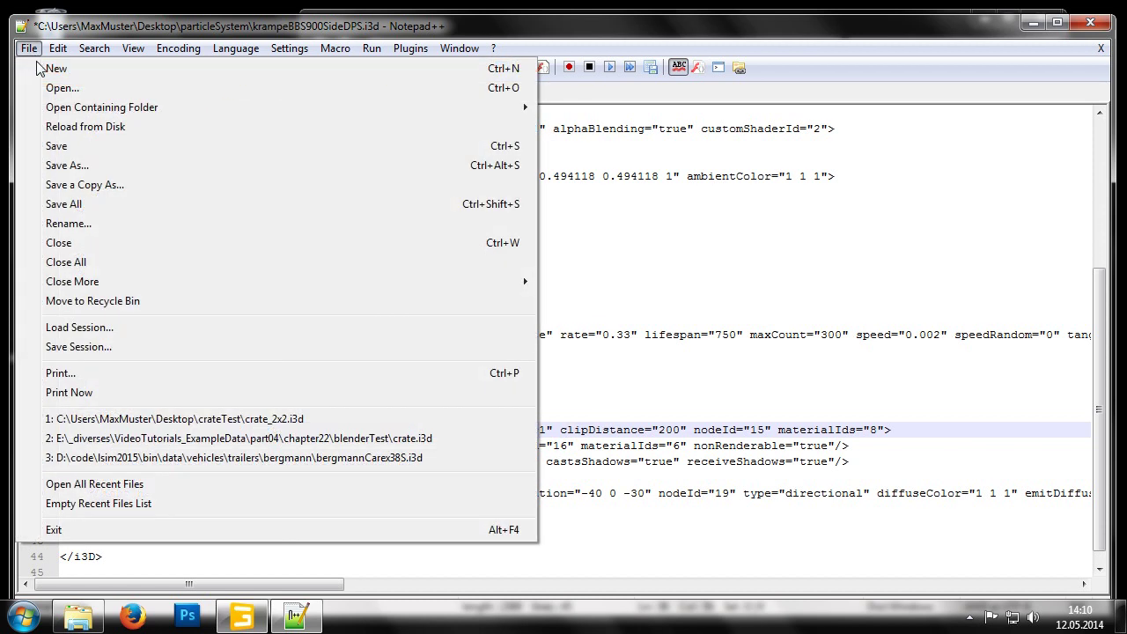
pyautogui.click(58, 147)
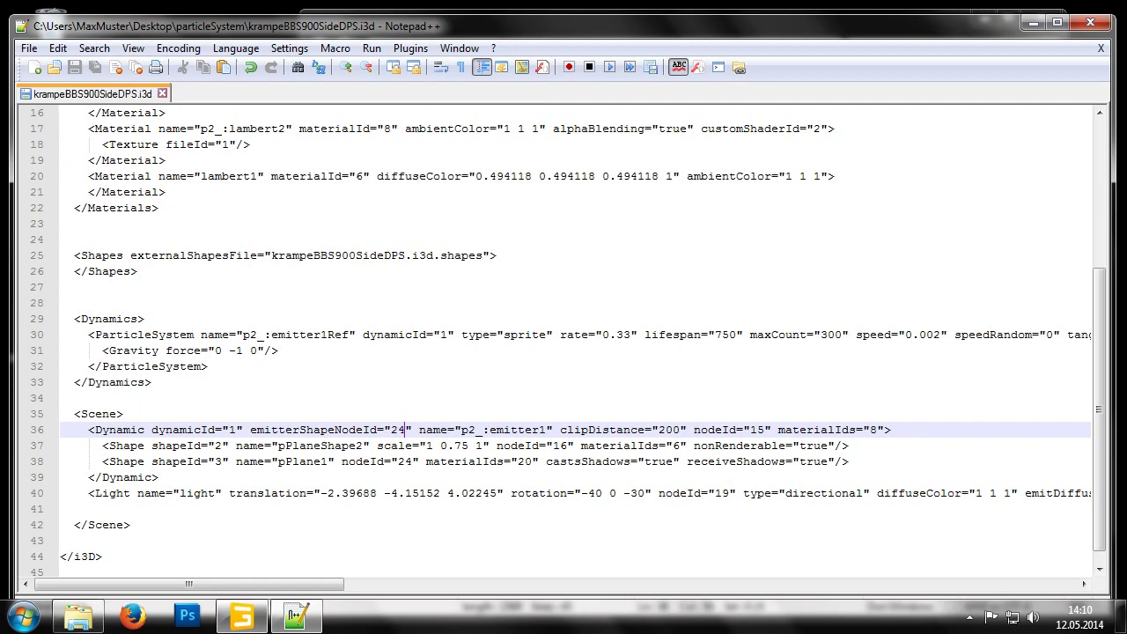
# Reload the edited scene from disk in GIANTS Editor, confirming with Ja.
pyautogui.click(296, 616)
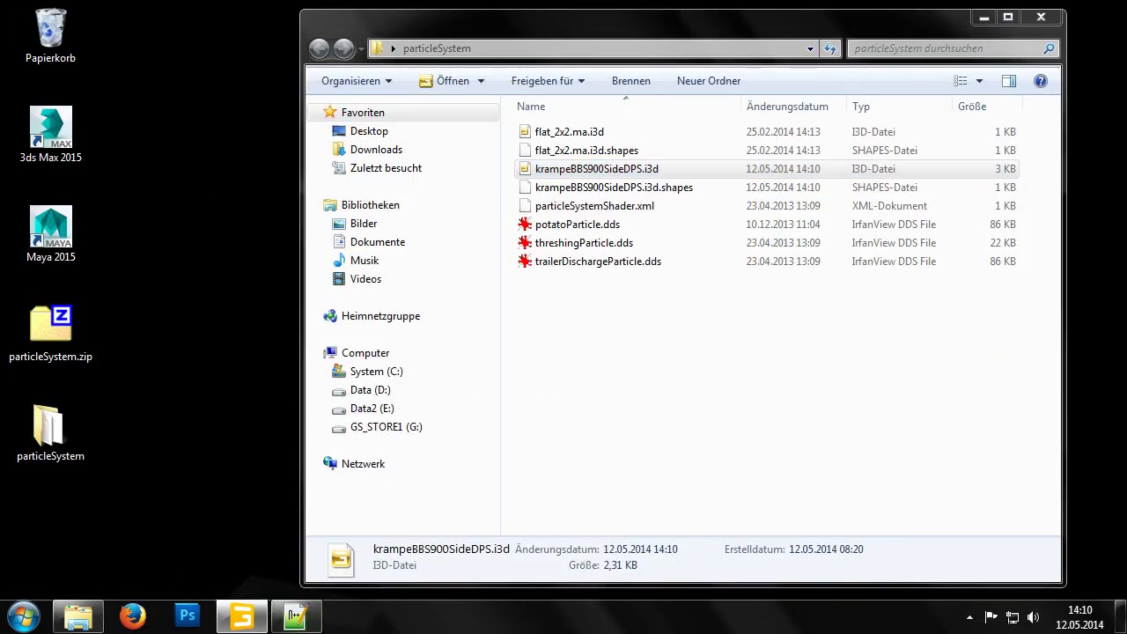
pyautogui.click(241, 617)
pyautogui.click(85, 54)
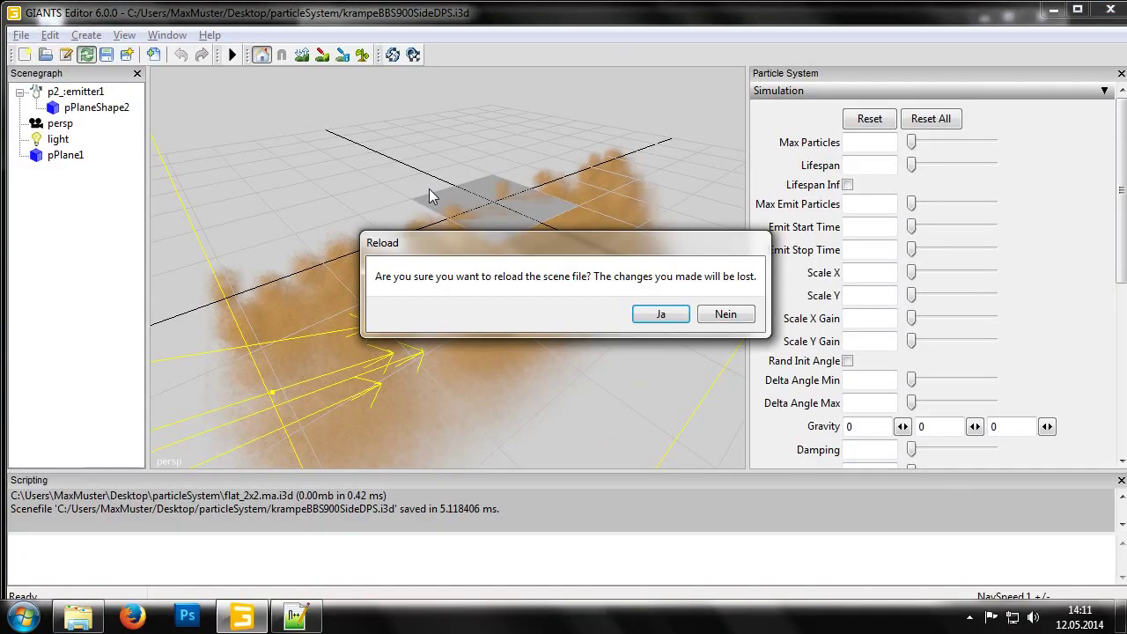
pyautogui.click(678, 318)
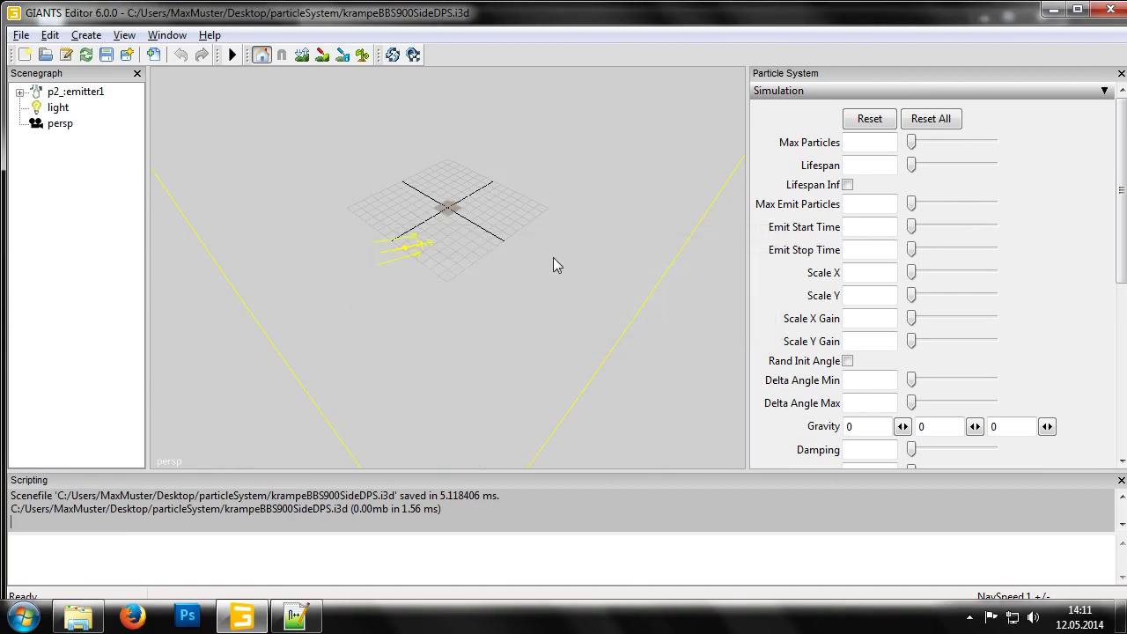
# Select pPlane1 under p2_:emitter1, frame it with F, and play the particle simulation.
pyautogui.click(19, 92)
pyautogui.click(79, 124)
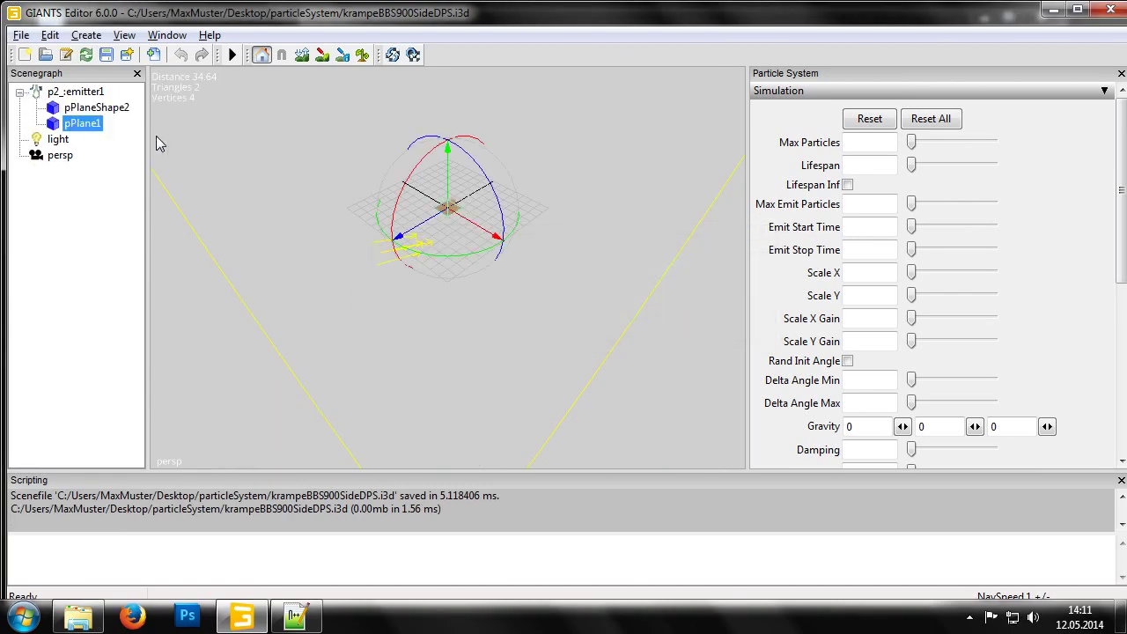
pyautogui.press('f')
pyautogui.keyDown('alt'); pyautogui.moveTo(406, 207); pyautogui.dragTo(548, 332); pyautogui.keyUp('alt')
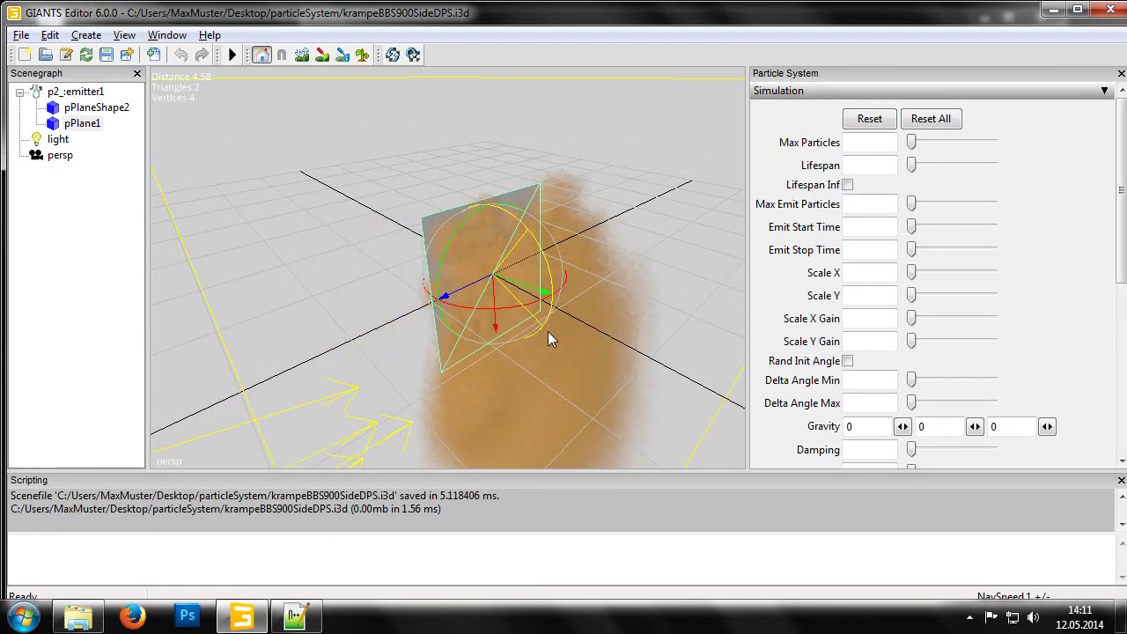
pyautogui.click(232, 55)
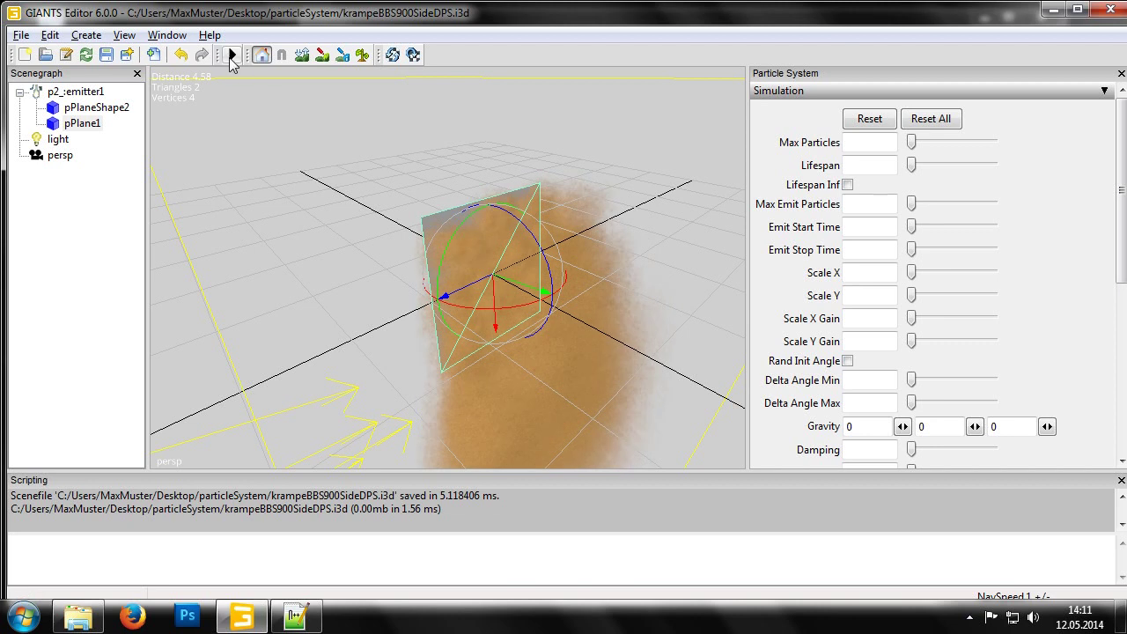
# Stop the particle simulation and select pPlane1 in the scene tree.
pyautogui.moveTo(373, 212)
pyautogui.keyDown('alt'); pyautogui.mouseDown()
pyautogui.moveTo(453, 115)
pyautogui.moveTo(320, 214)
pyautogui.moveTo(378, 199)
pyautogui.mouseUp(); pyautogui.keyUp('alt')
pyautogui.click(283, 205)
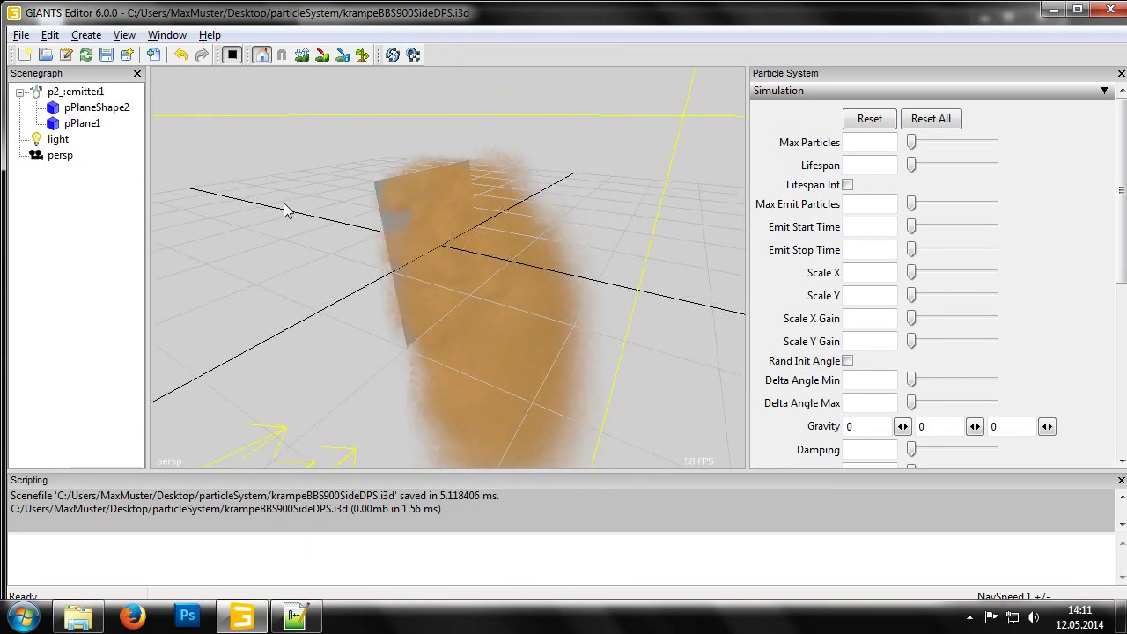
pyautogui.click(232, 55)
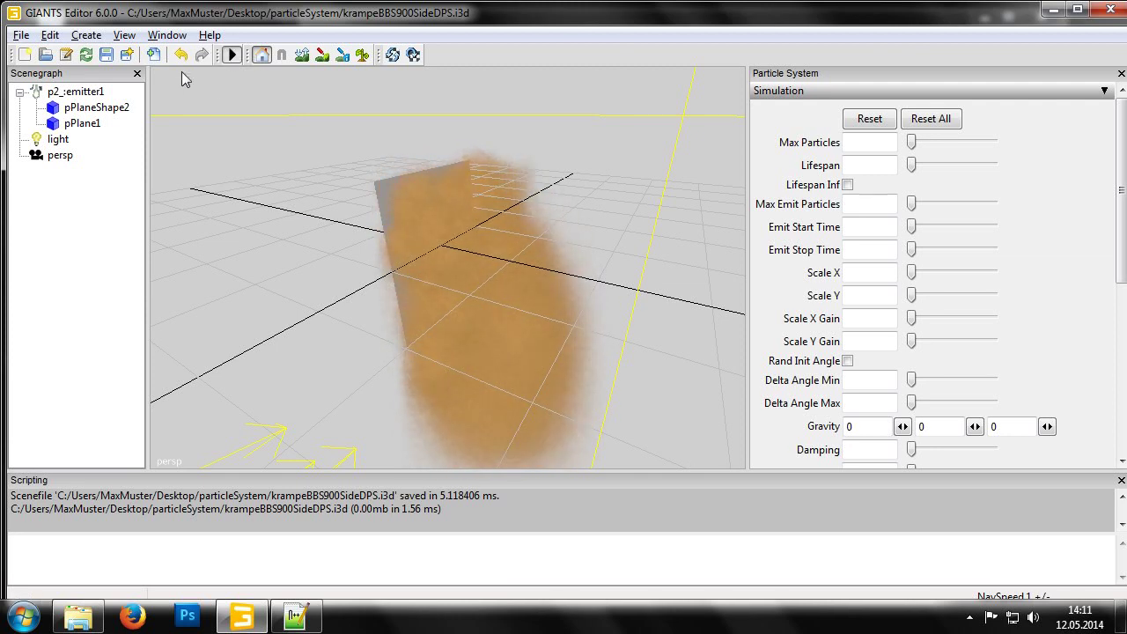
pyautogui.click(97, 128)
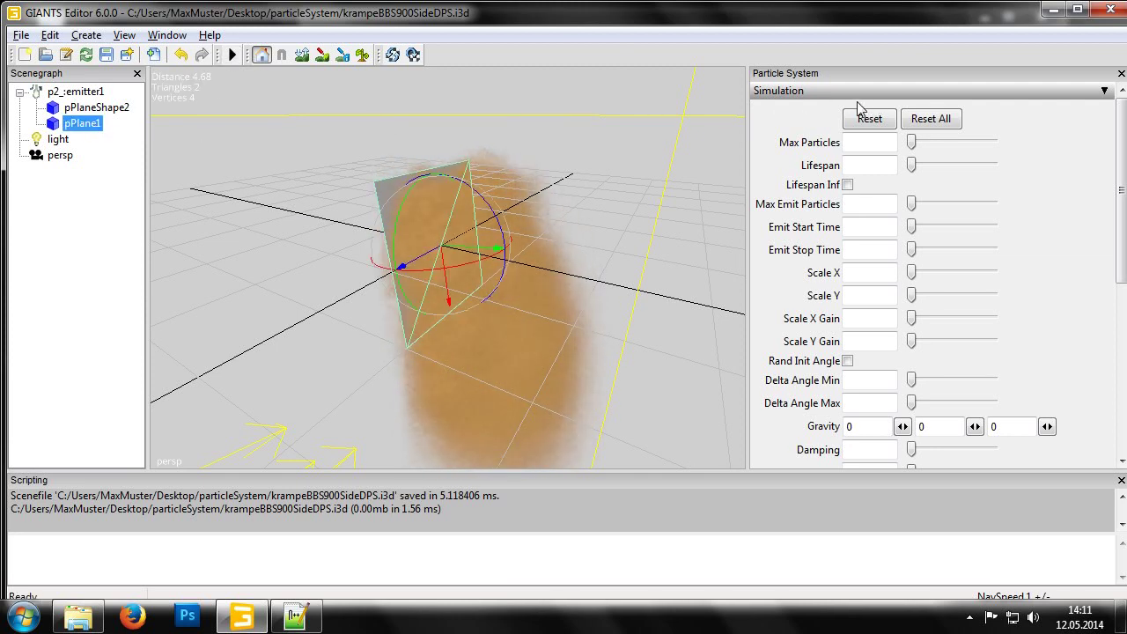
# Open the Attributes panel in place of Particle System and tick Non Renderable for pPlane1.
pyautogui.click(168, 37)
pyautogui.click(185, 75)
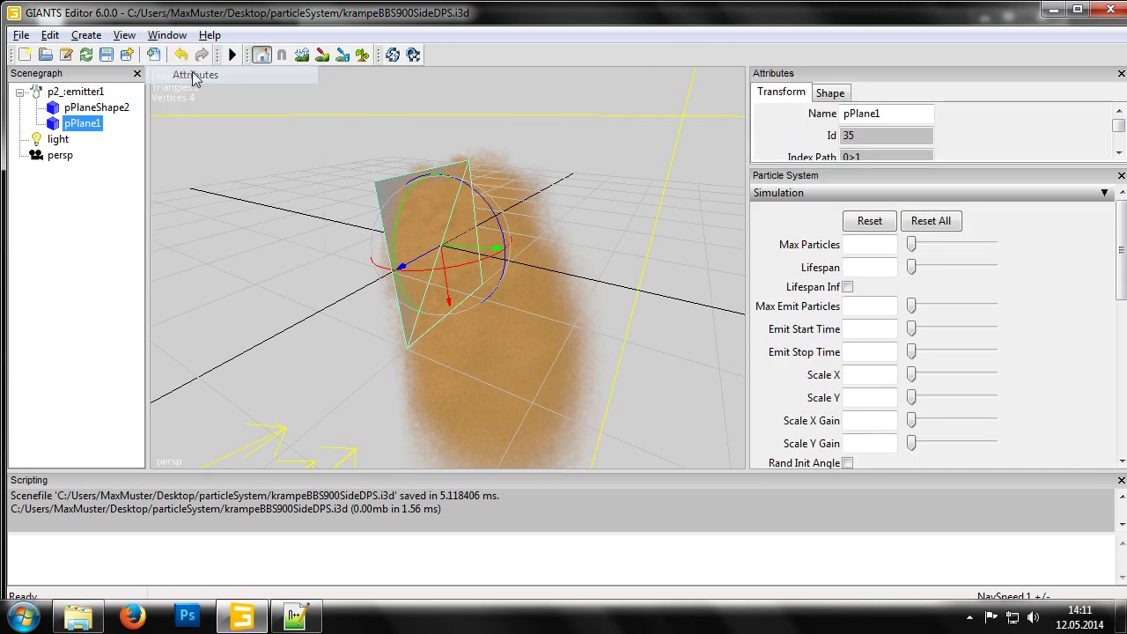
pyautogui.click(1121, 176)
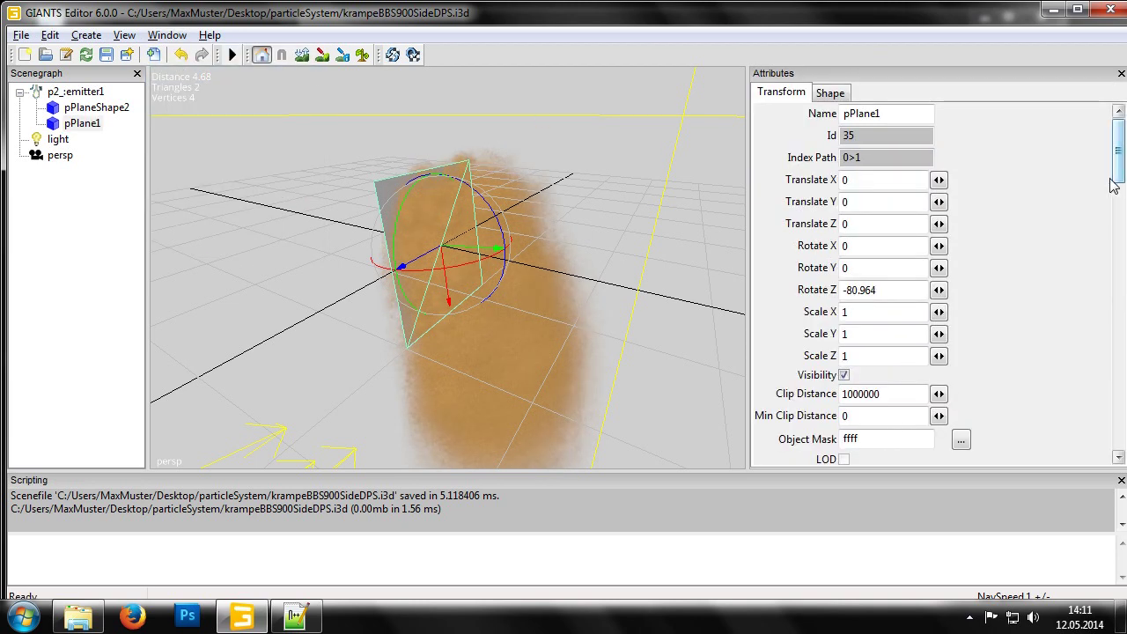
pyautogui.click(830, 93)
pyautogui.click(863, 219)
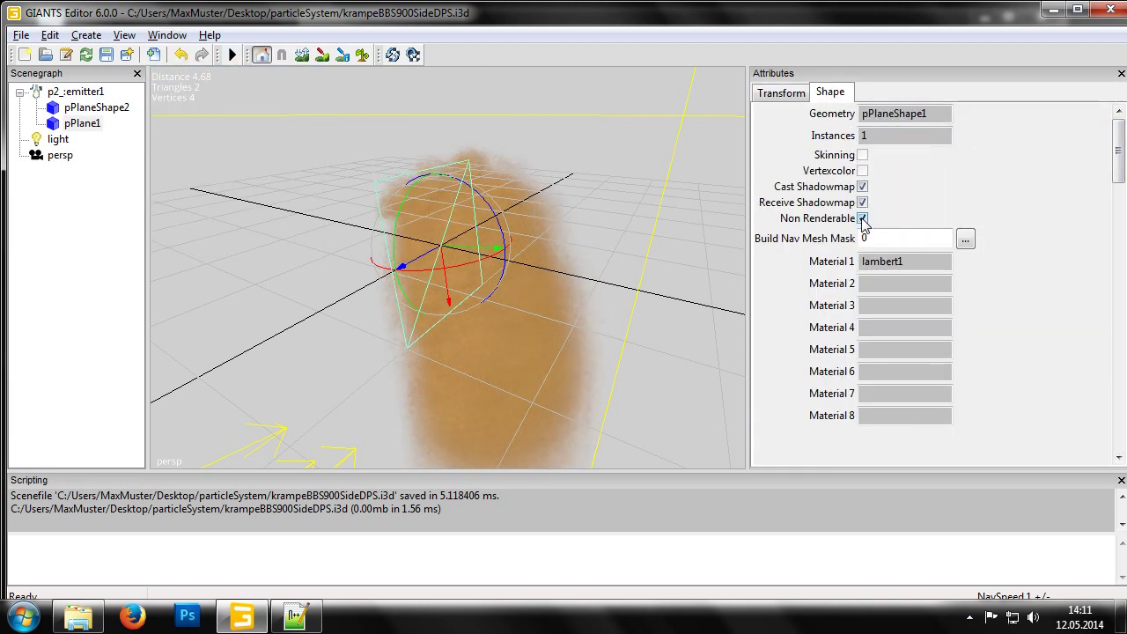
pyautogui.click(610, 203)
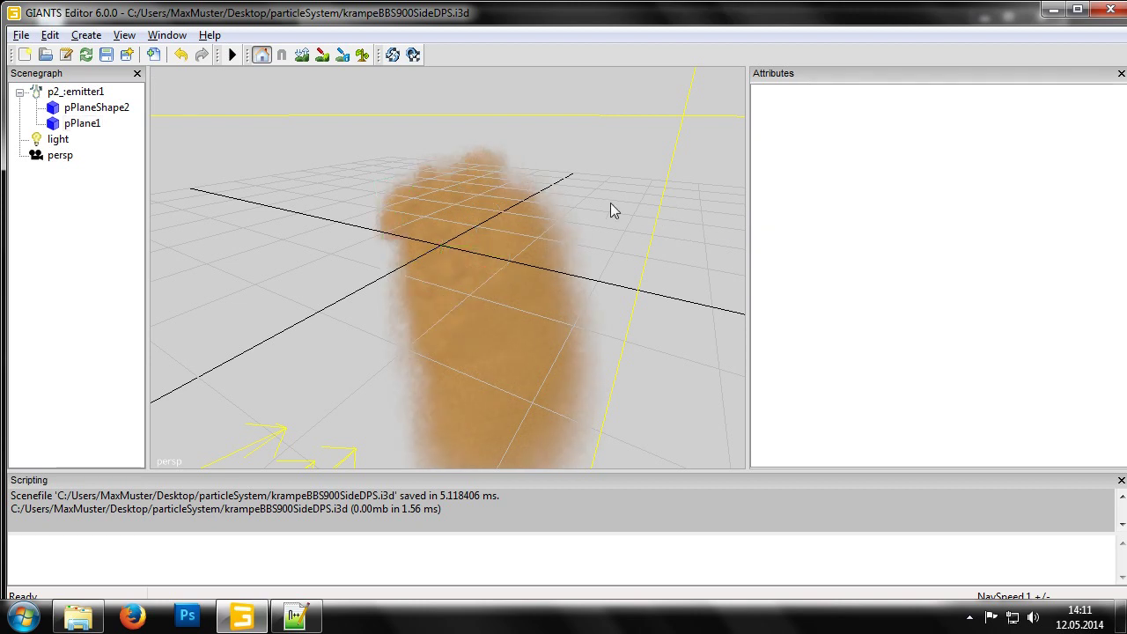
# Delete pPlaneShape2 and save krampeBBS900SideDPS.i3d.
pyautogui.click(68, 107)
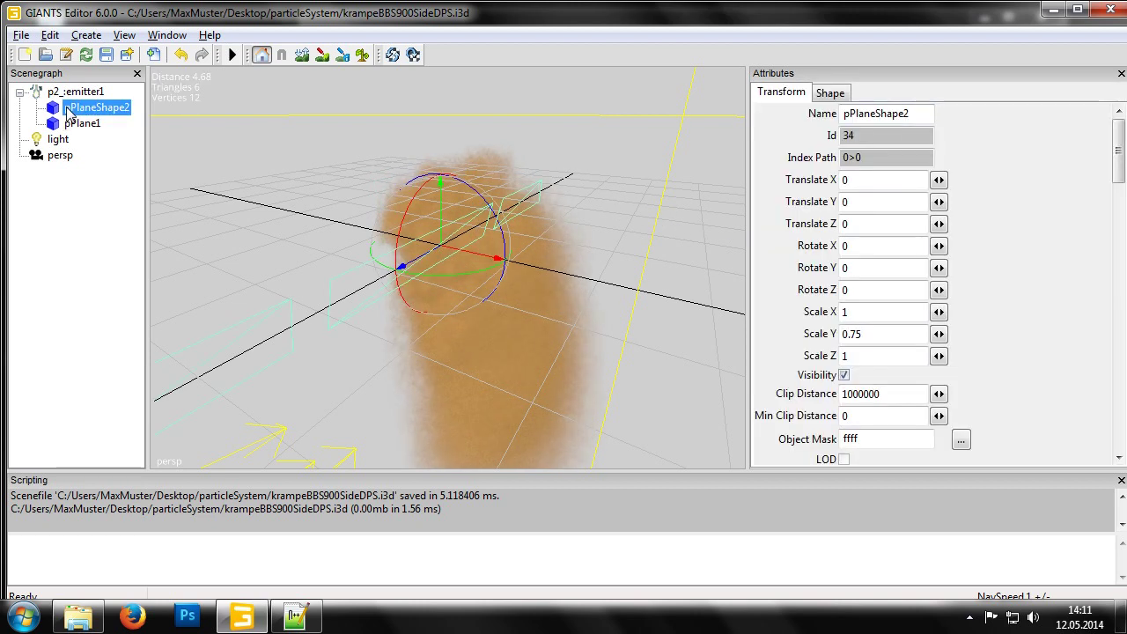
pyautogui.rightClick(68, 104)
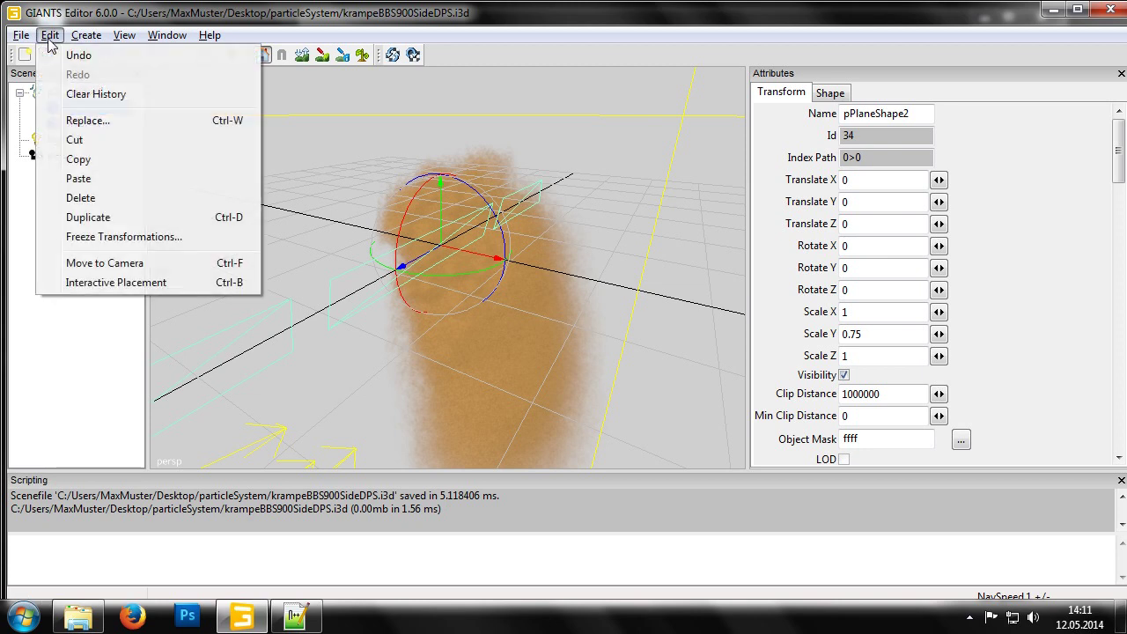
pyautogui.click(97, 199)
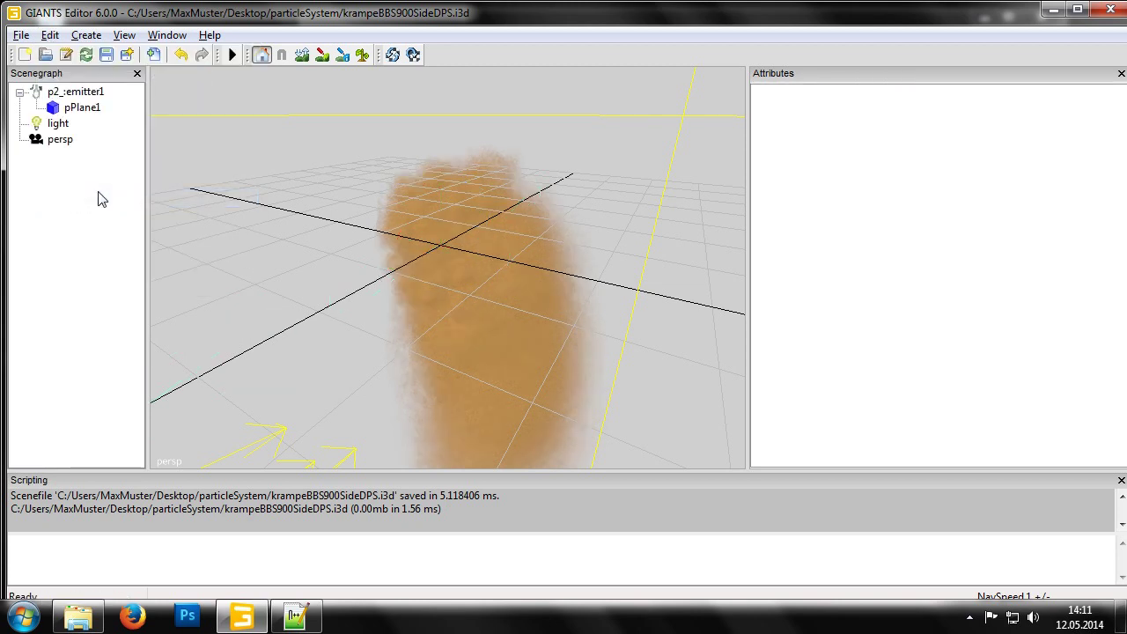
pyautogui.click(21, 35)
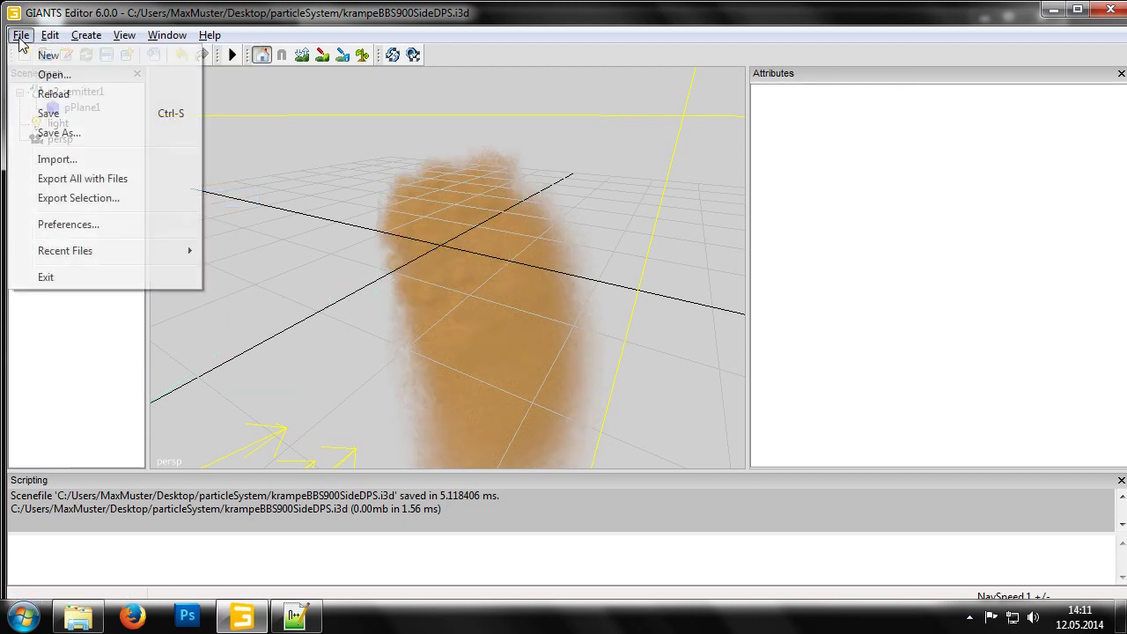
pyautogui.click(74, 116)
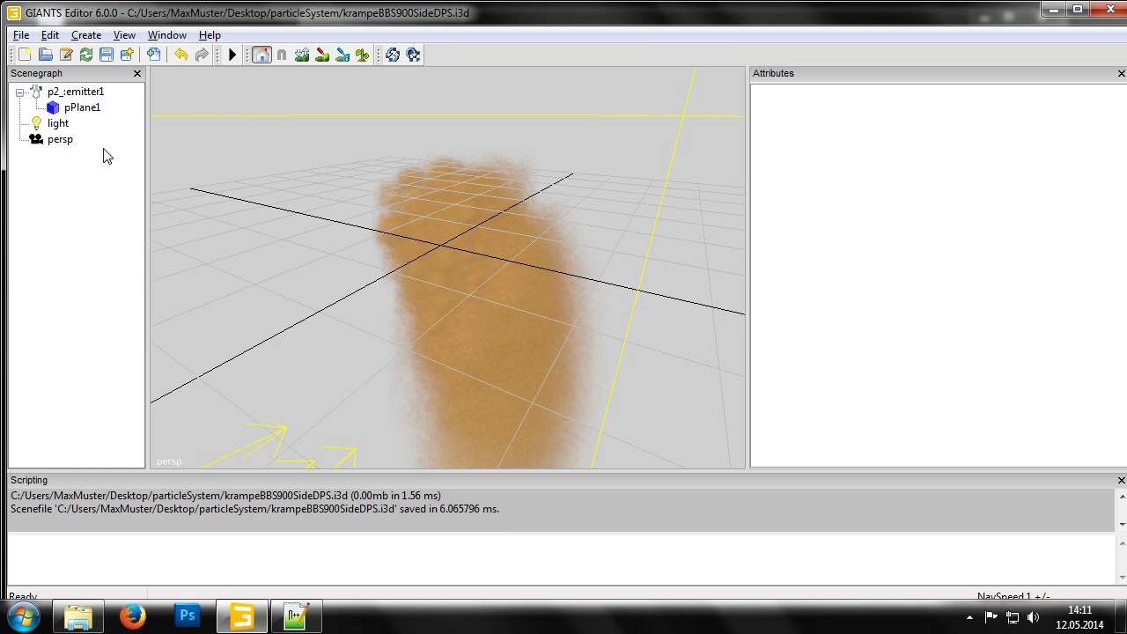
# Show p2_:emitter1's Particle System panel in place of the Attributes panel.
pyautogui.click(95, 91)
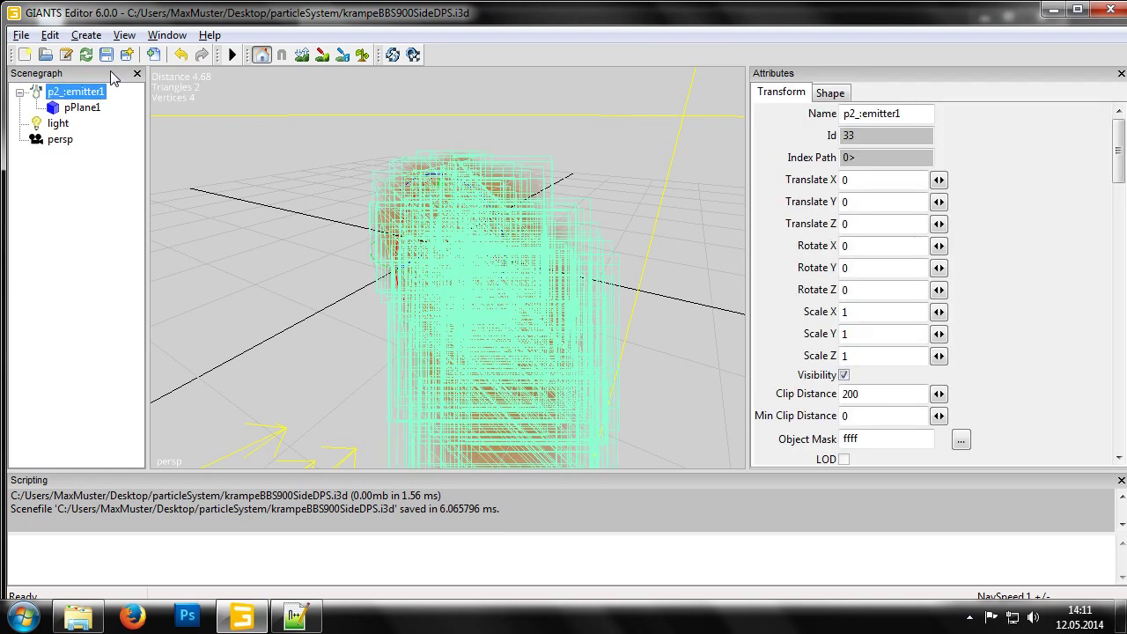
pyautogui.click(164, 36)
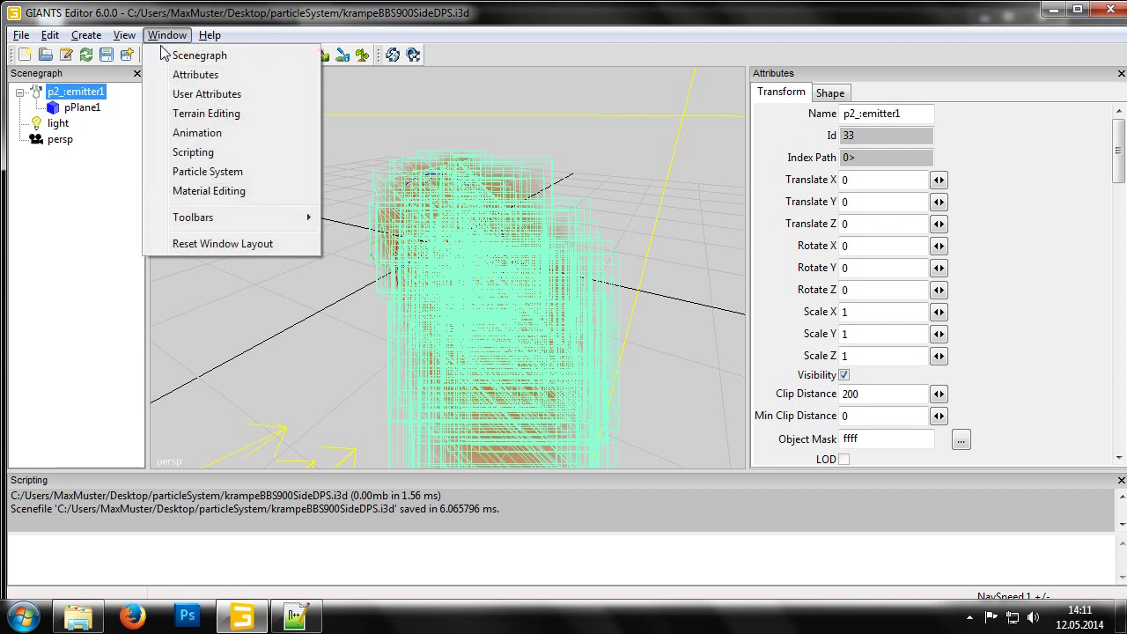
pyautogui.click(240, 173)
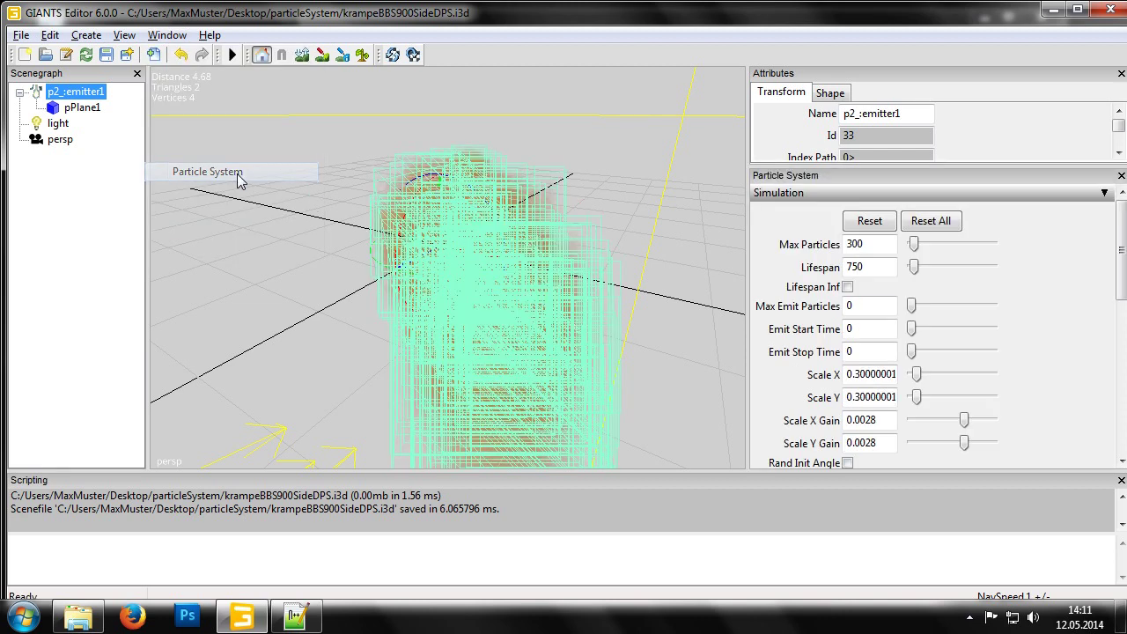
pyautogui.click(1121, 74)
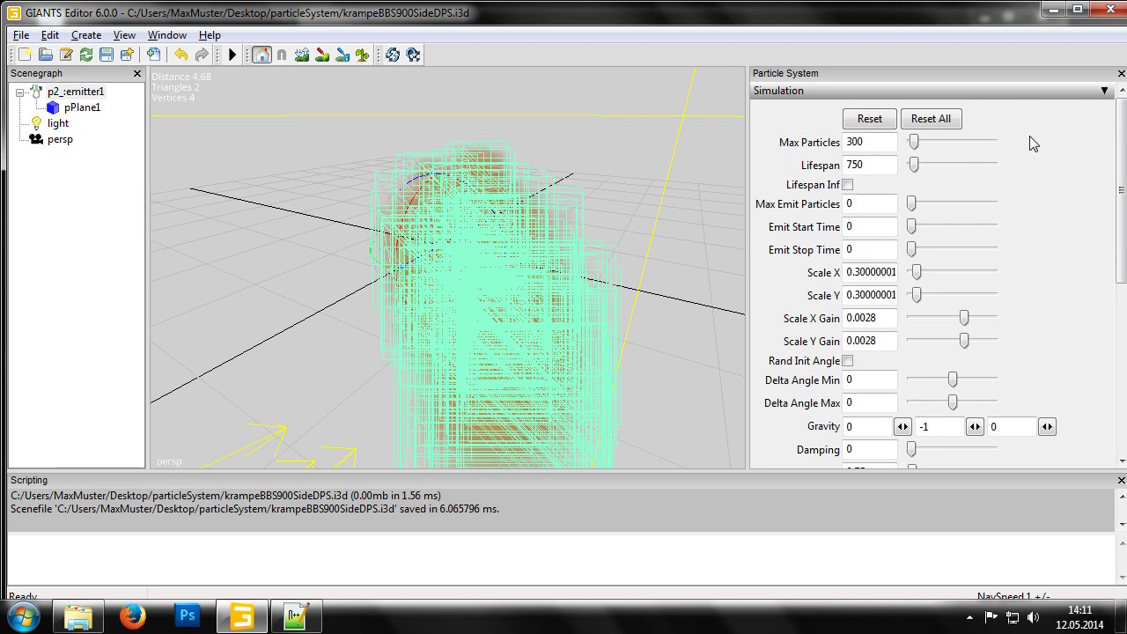
# Collapse the Simulation, Spawn and Rendering sections, then re-expand Simulation.
pyautogui.click(1104, 91)
pyautogui.click(1105, 108)
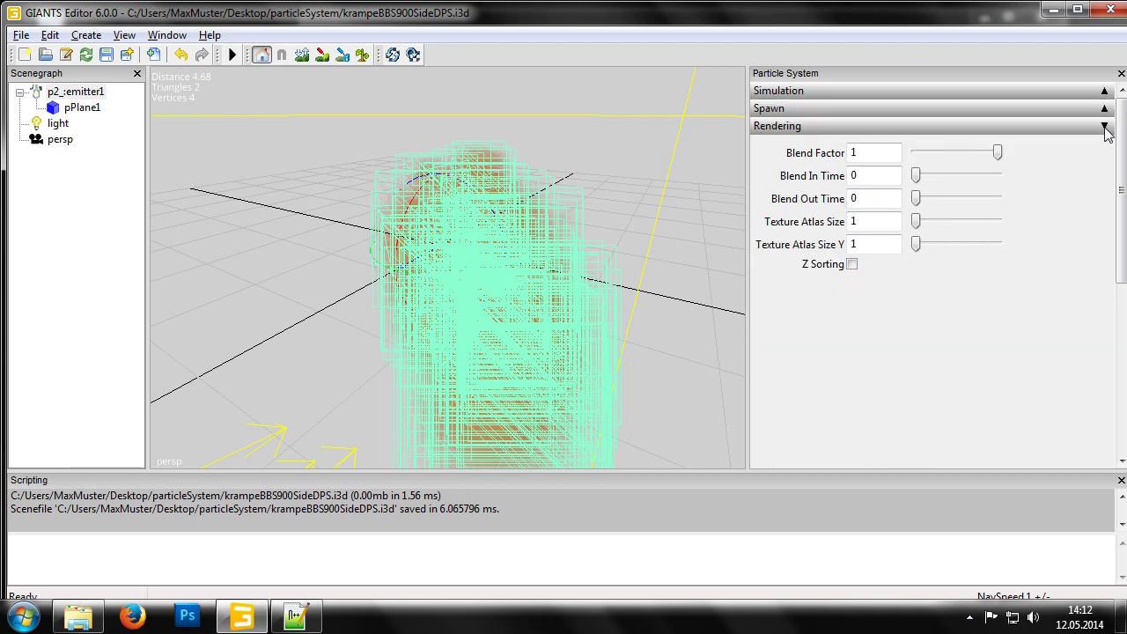
pyautogui.click(1104, 126)
pyautogui.click(1105, 91)
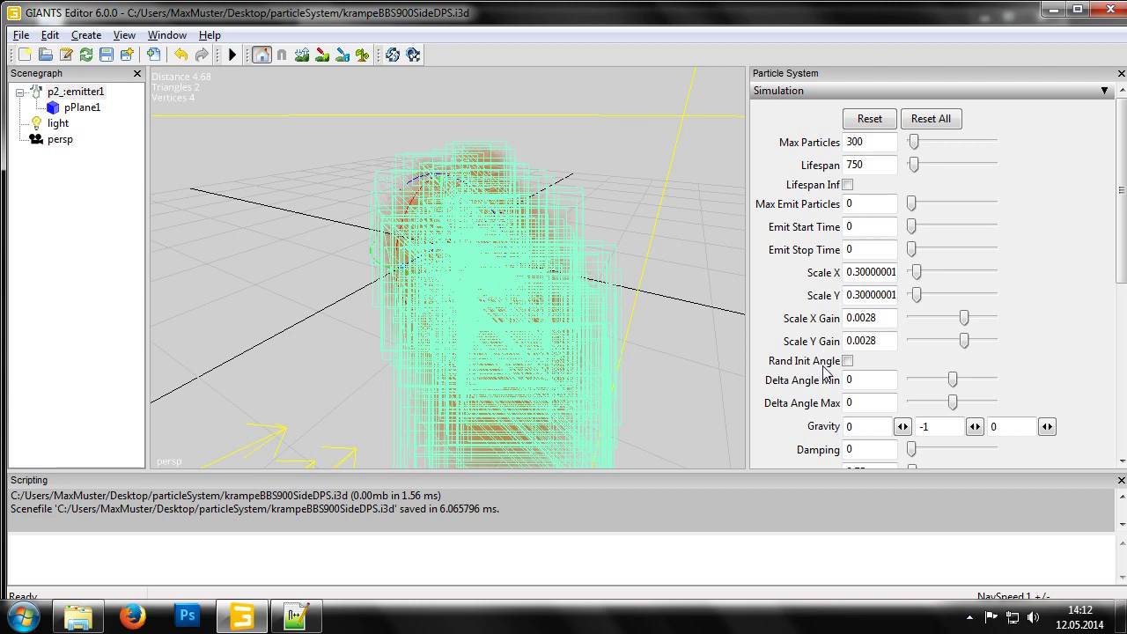
pyautogui.scroll(-1, 847, 363)
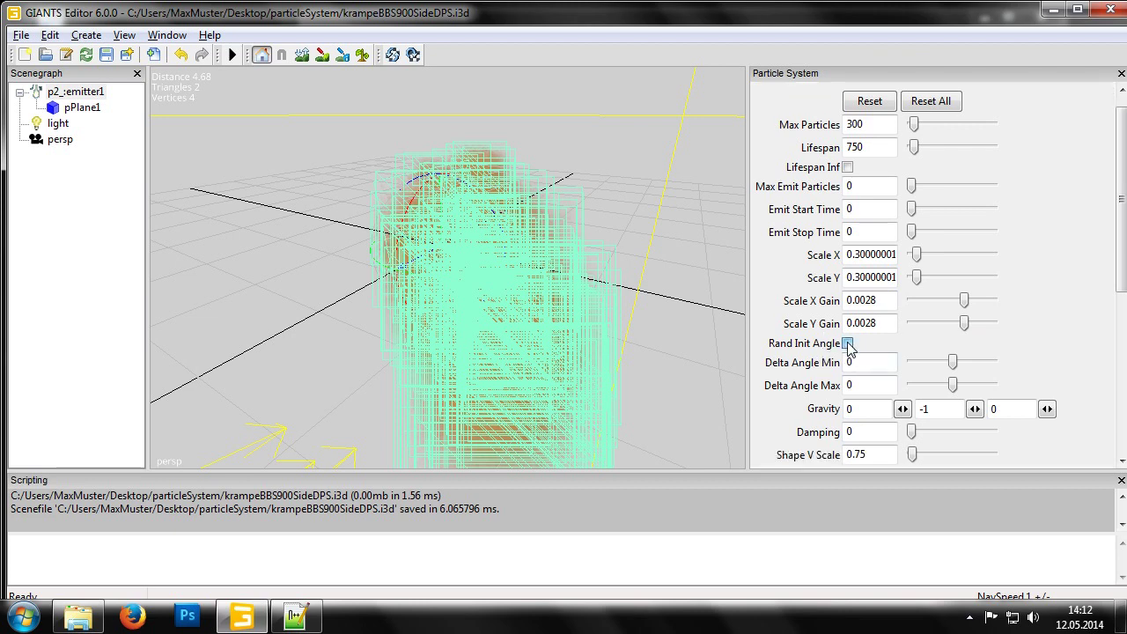
pyautogui.scroll(-5, 871, 351)
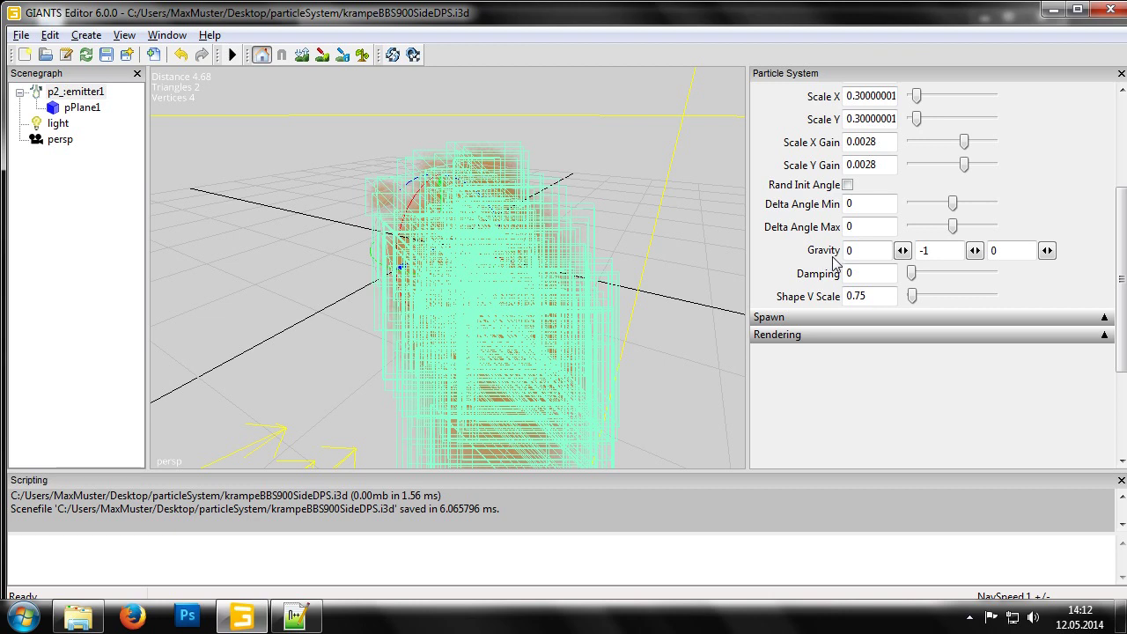
# Collapse Simulation and expand Spawn to review emit rate 0.33, speed 0.002, normal speed 1.
pyautogui.moveTo(1114, 244); pyautogui.dragTo(1115, 145)
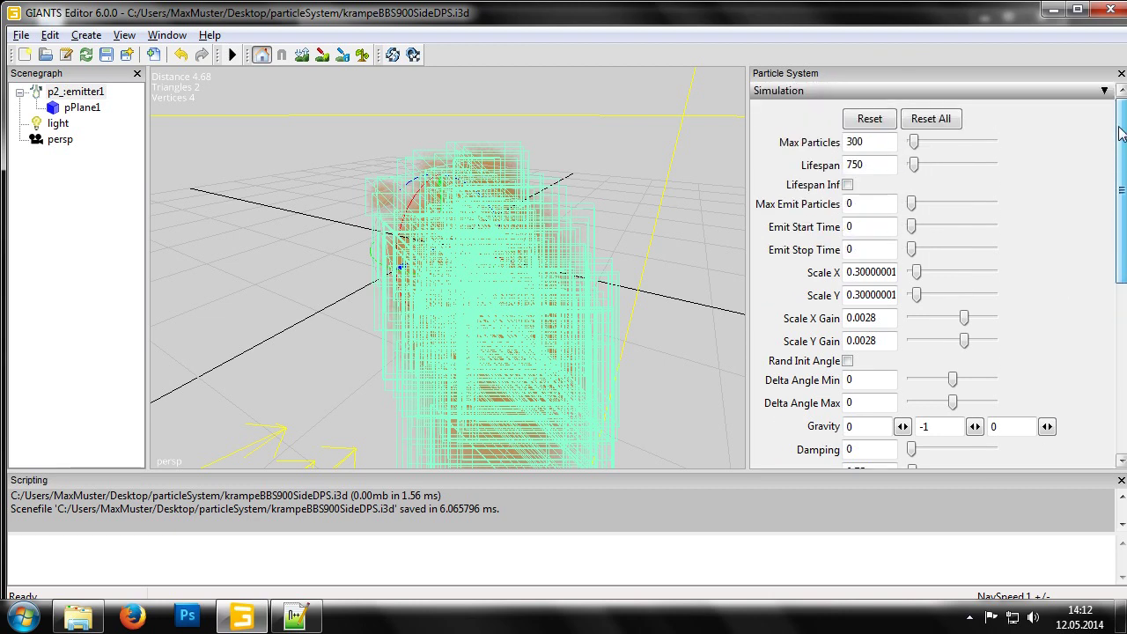
pyautogui.click(1105, 92)
pyautogui.click(1104, 109)
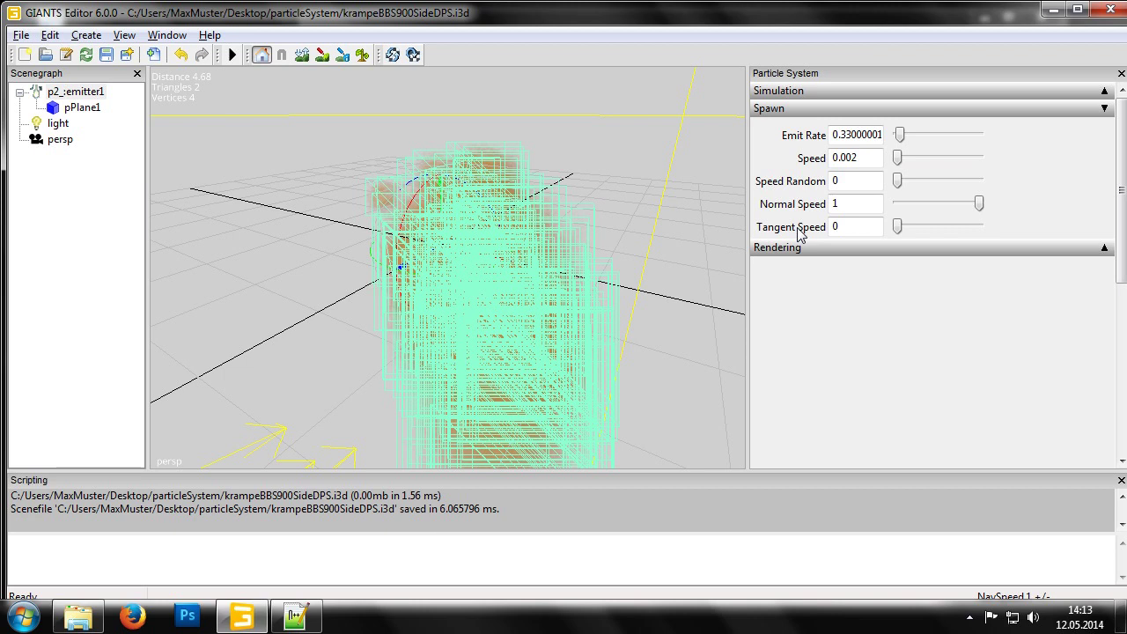
# Collapse the spawn settings and expand Rendering, showing Blend Factor 1 and Texture Atlas Size 1.
pyautogui.click(1105, 109)
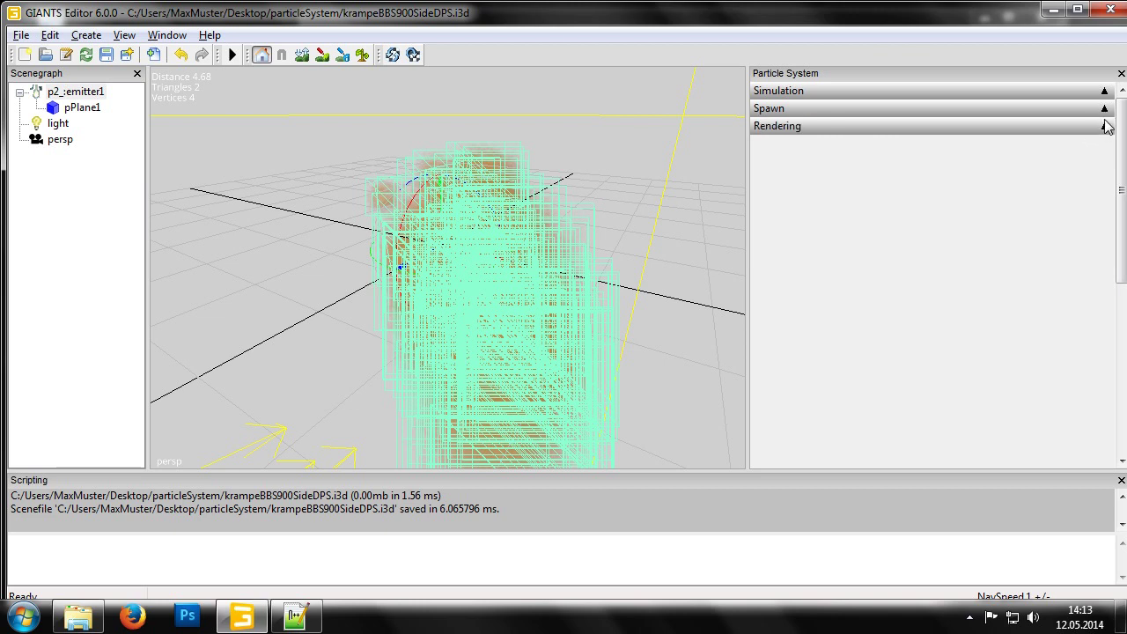
pyautogui.click(1105, 126)
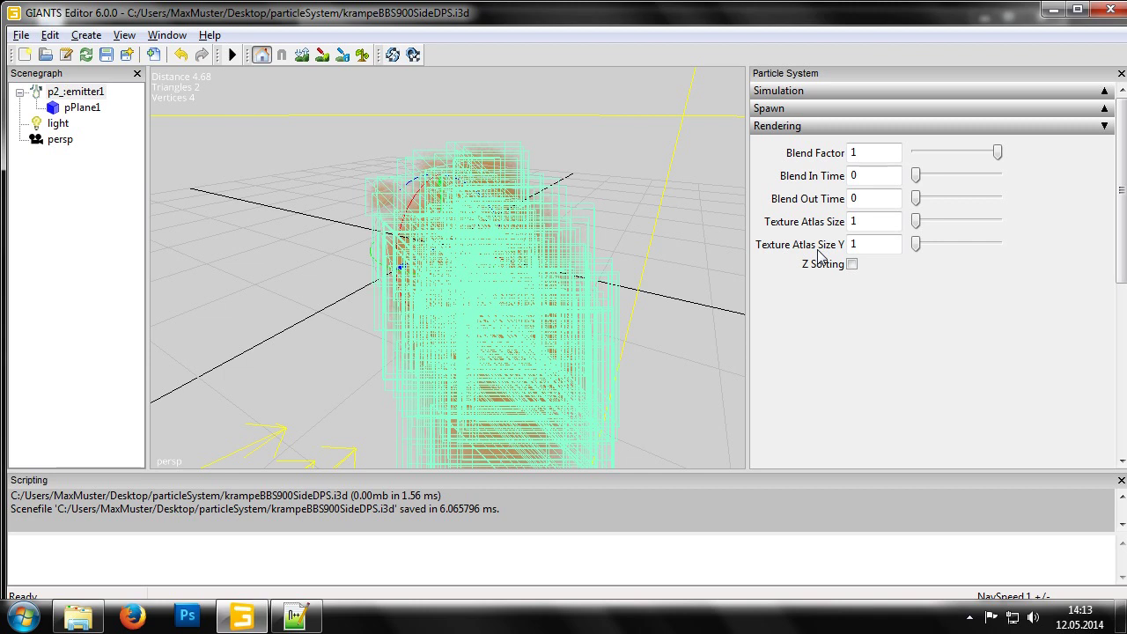
# Select the emitter p2_:emitter1 and show its Material Editing settings.
pyautogui.click(84, 93)
pyautogui.click(166, 35)
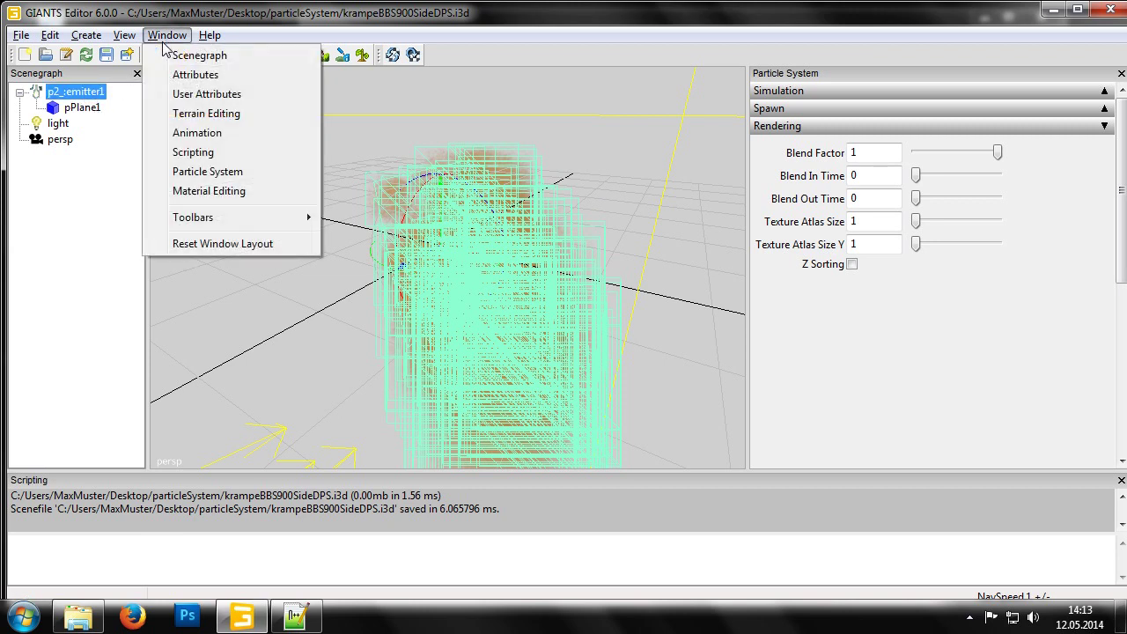
pyautogui.click(234, 191)
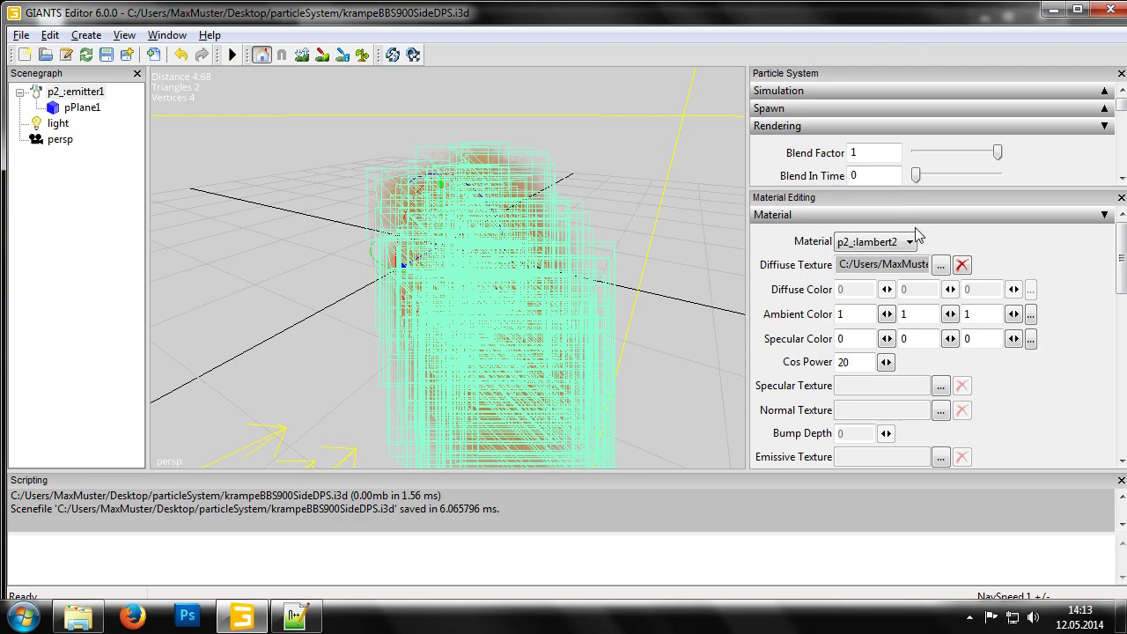
# Replace the emitter's diffuse texture with potatoParticle.dds.
pyautogui.click(941, 265)
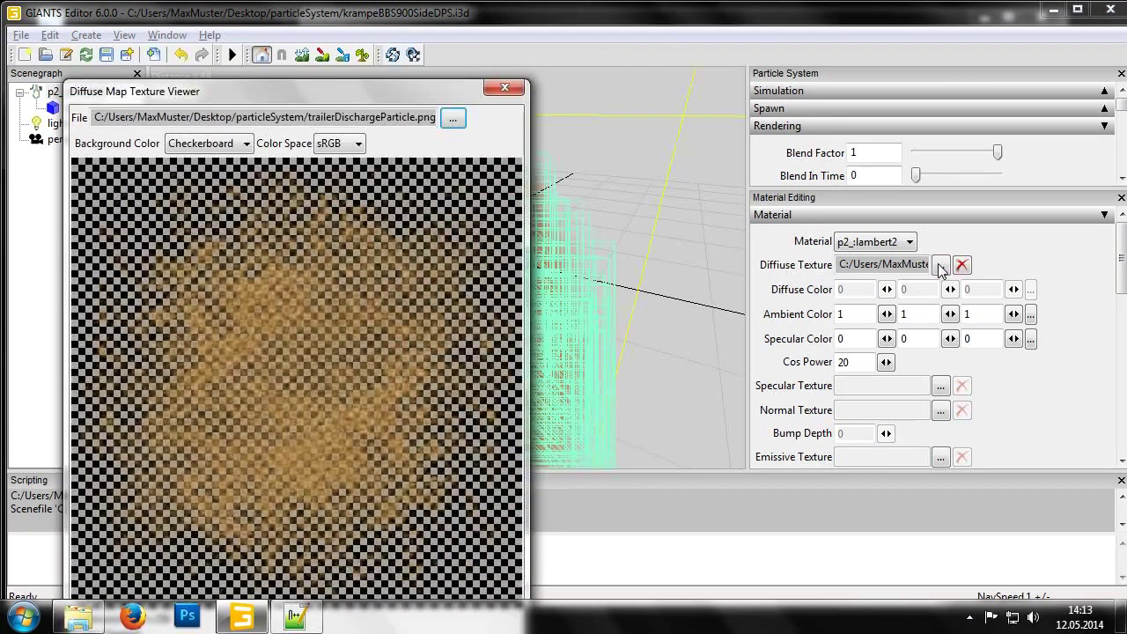
pyautogui.moveTo(410, 108); pyautogui.dragTo(505, 44)
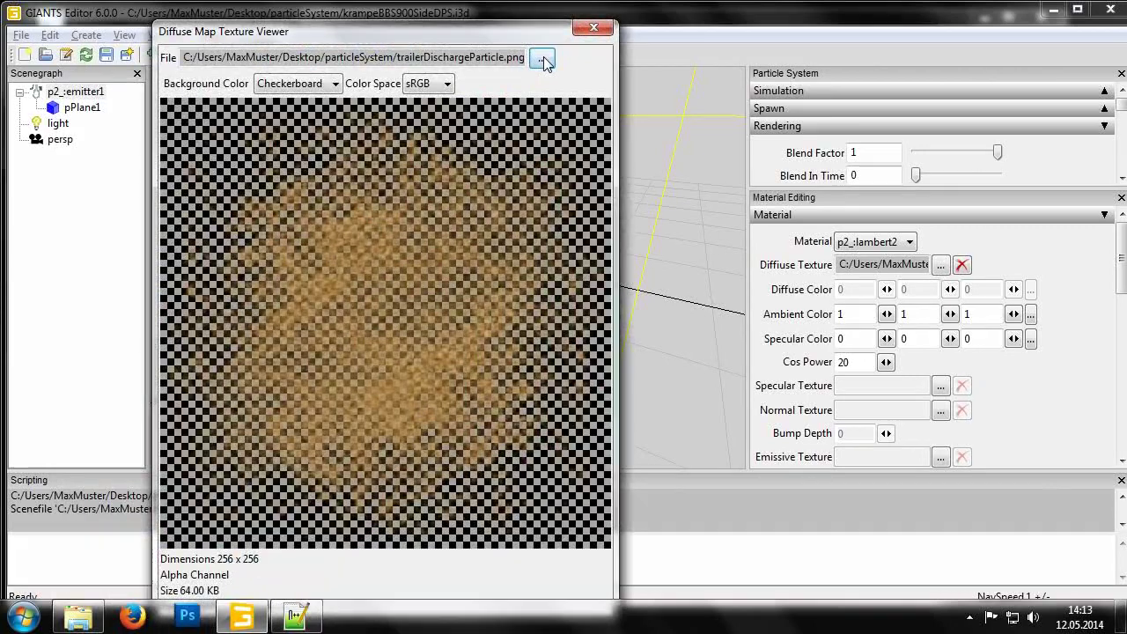
pyautogui.click(541, 57)
pyautogui.doubleClick(414, 167)
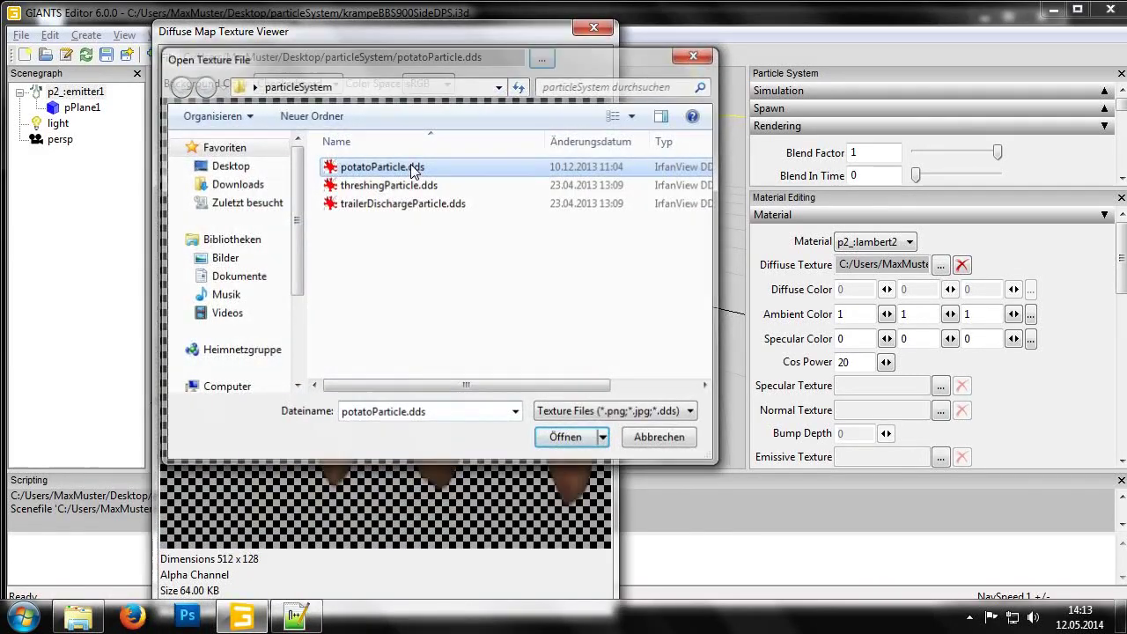
pyautogui.click(594, 29)
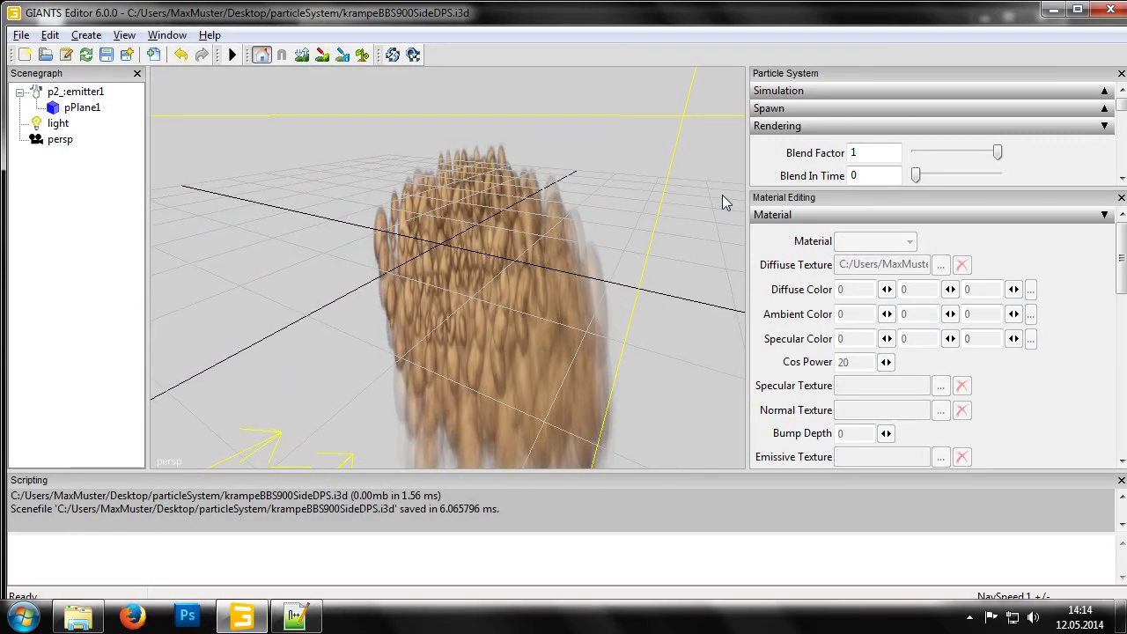
# Set p2_:emitter1's Texture Atlas Size to 4, keeping Y at 1, and deselect to view the particles.
pyautogui.click(1121, 199)
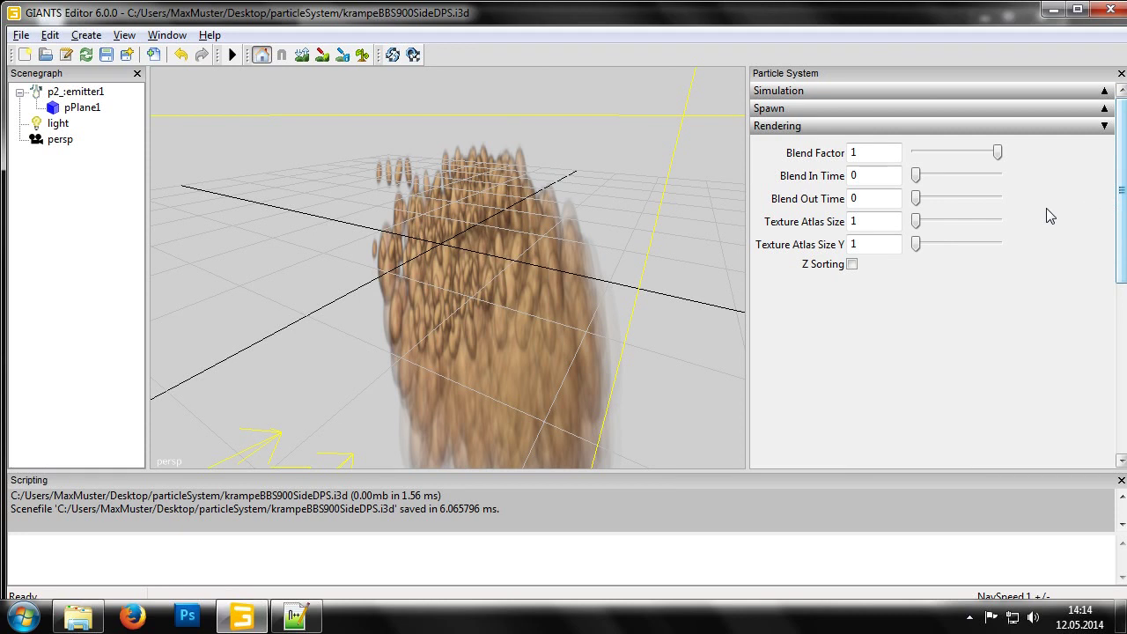
pyautogui.moveTo(923, 250); pyautogui.dragTo(875, 247)
pyautogui.click(876, 222)
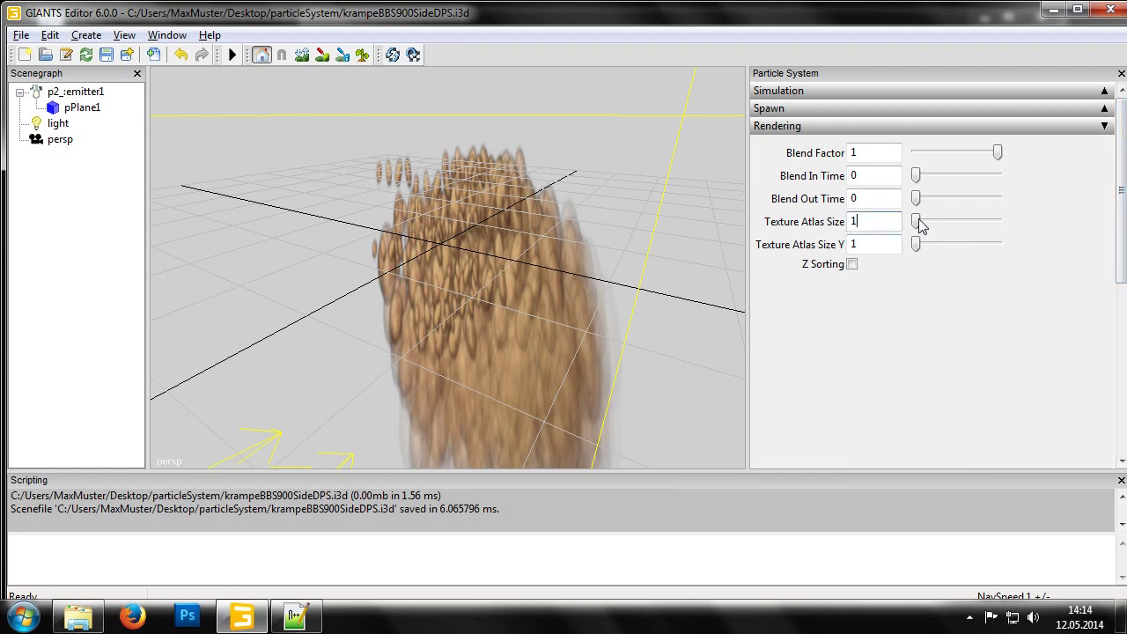
pyautogui.click(95, 92)
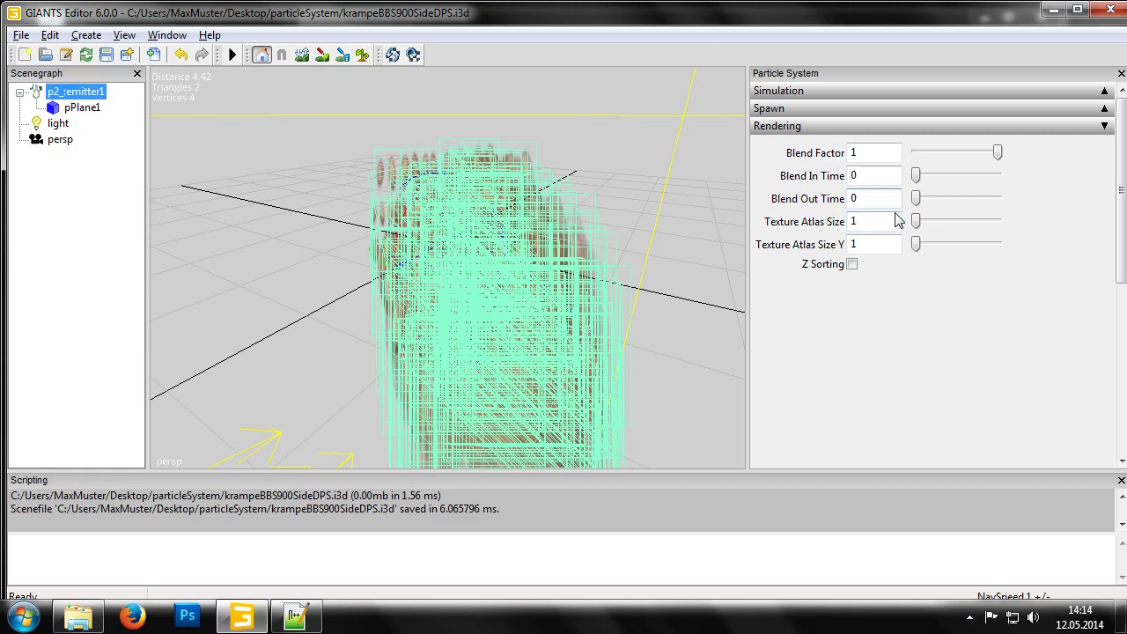
pyautogui.moveTo(919, 224)
pyautogui.mouseDown()
pyautogui.moveTo(942, 221)
pyautogui.moveTo(925, 222)
pyautogui.mouseUp()
pyautogui.click(614, 256)
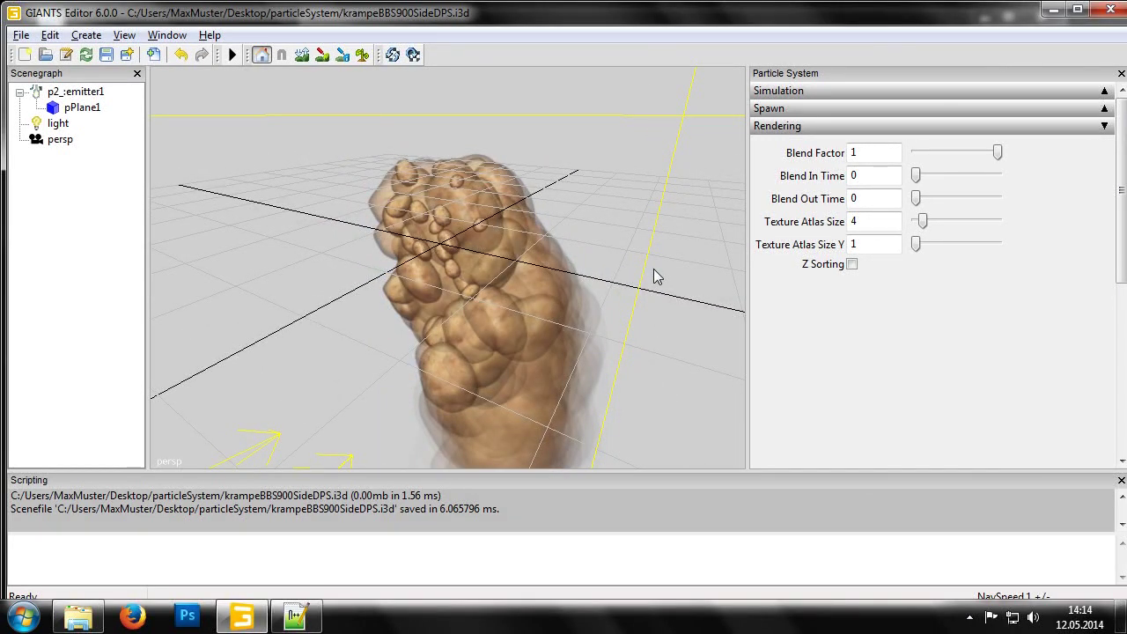
pyautogui.click(852, 266)
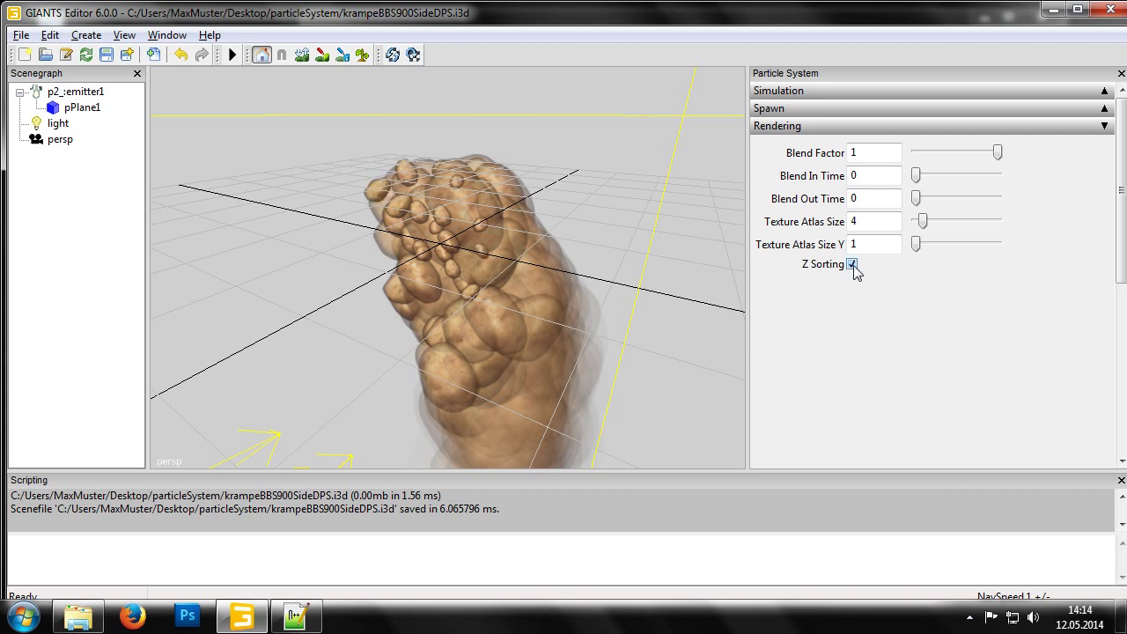
pyautogui.click(853, 266)
# Show the User Attributes panel for the emitter p2_:emitter1.
pyautogui.click(167, 35)
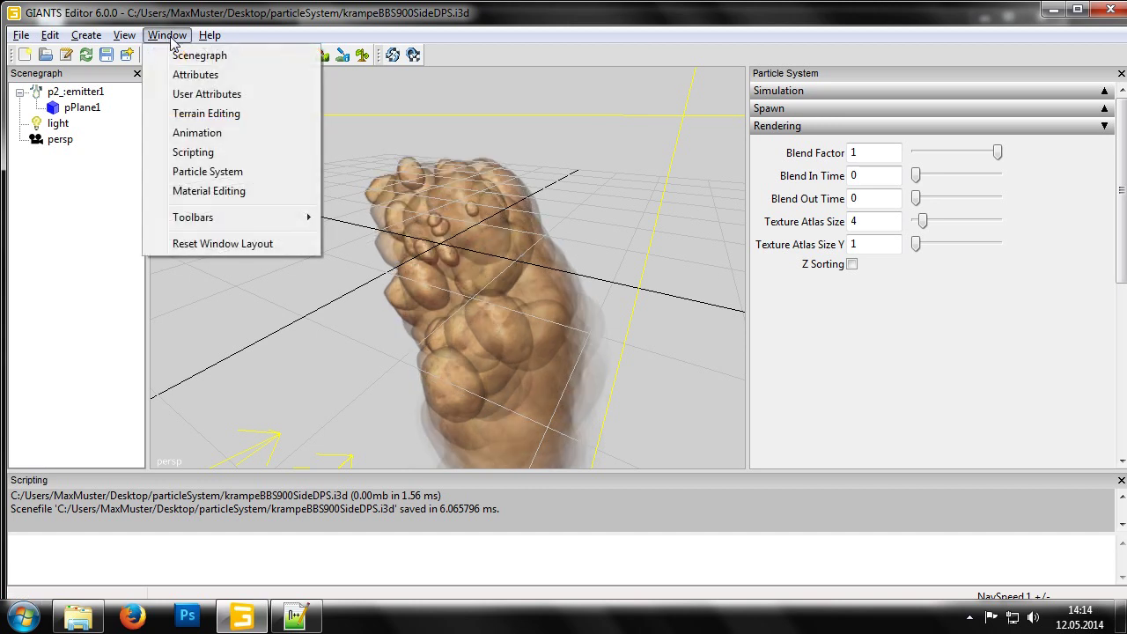
pyautogui.click(206, 94)
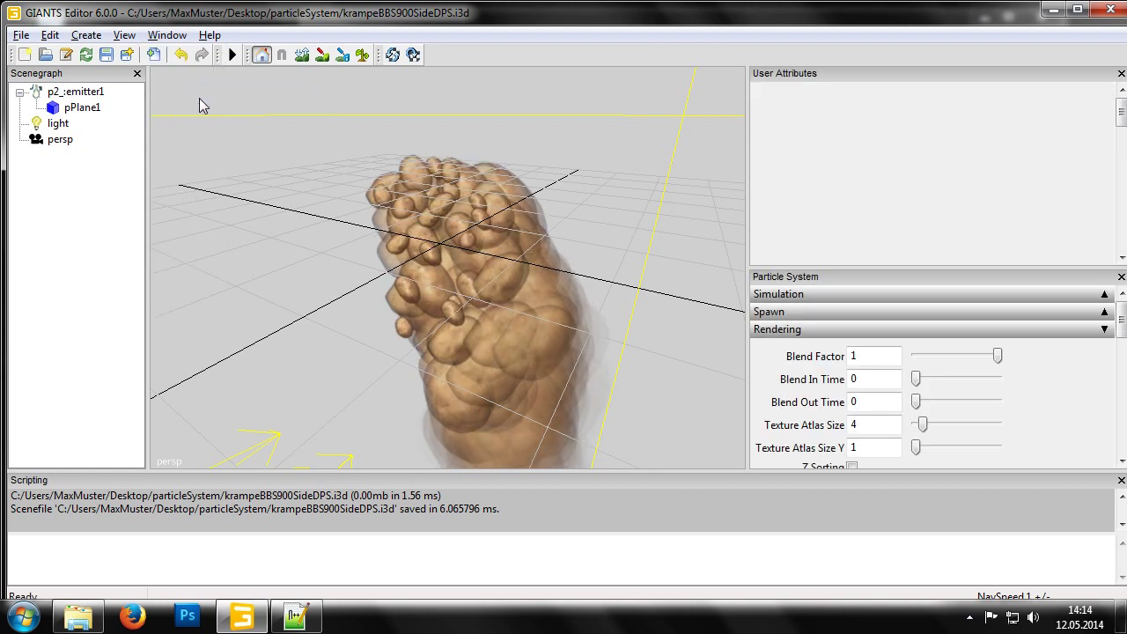
pyautogui.click(96, 92)
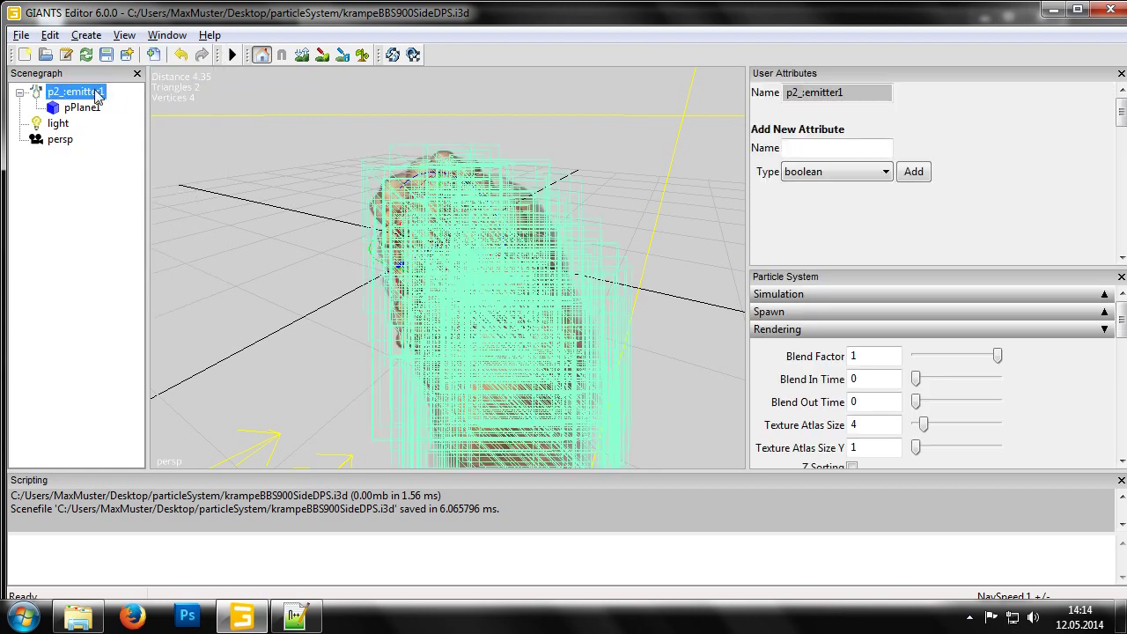
# Add a boolean user attribute named useWorldSpace, leaving it unchecked.
pyautogui.click(836, 148)
pyautogui.write('us')
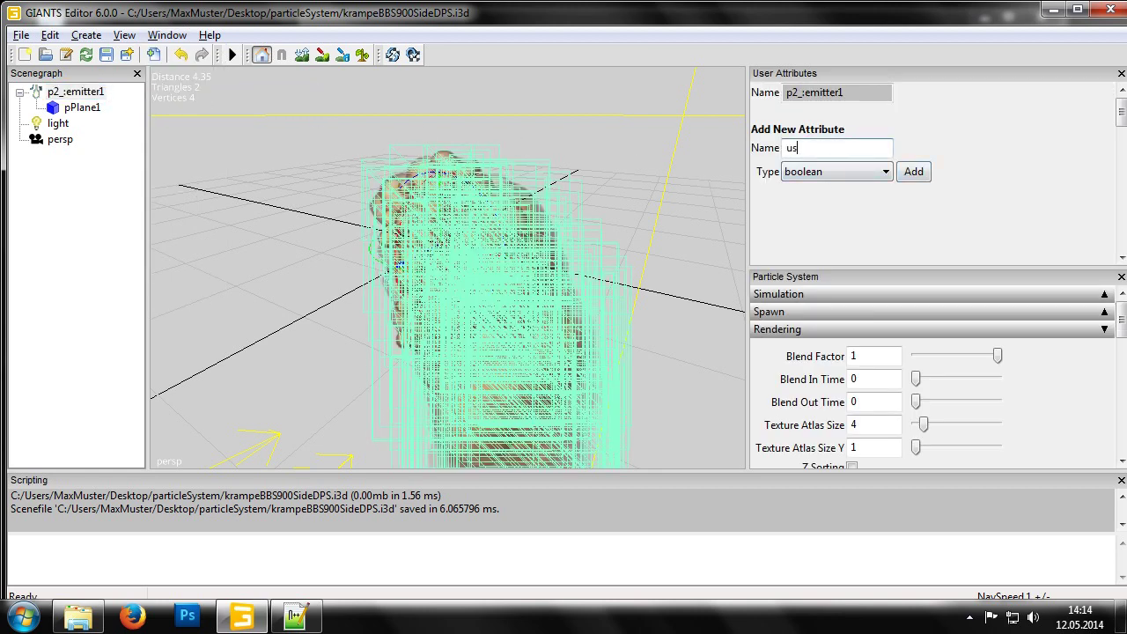
pyautogui.write('eWorldSpace')
pyautogui.click(914, 172)
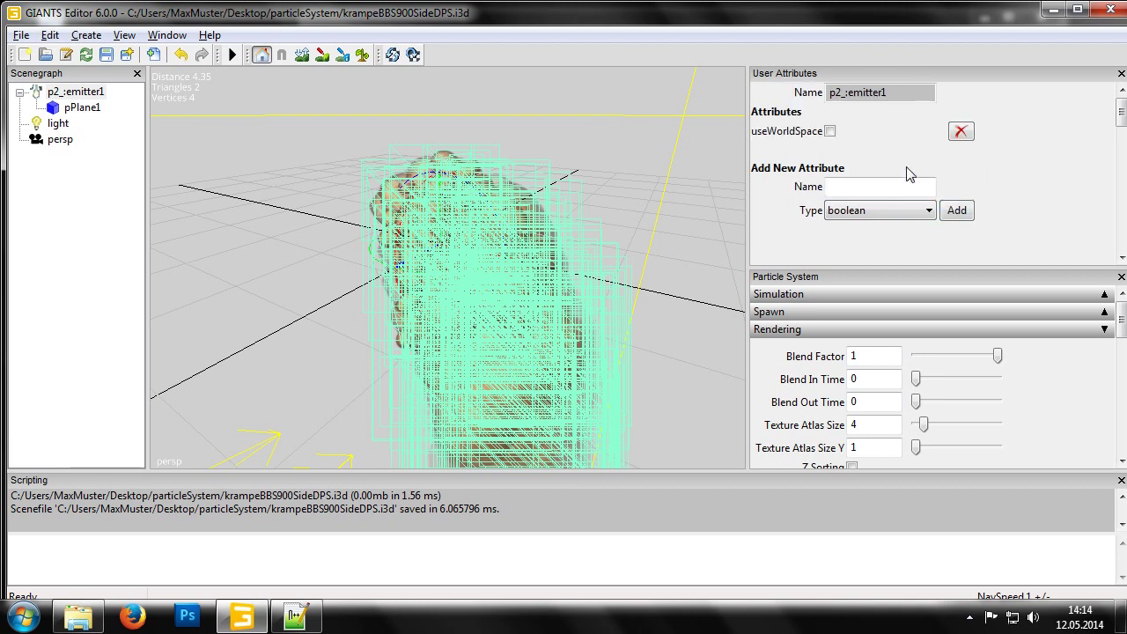
pyautogui.click(831, 133)
pyautogui.click(830, 134)
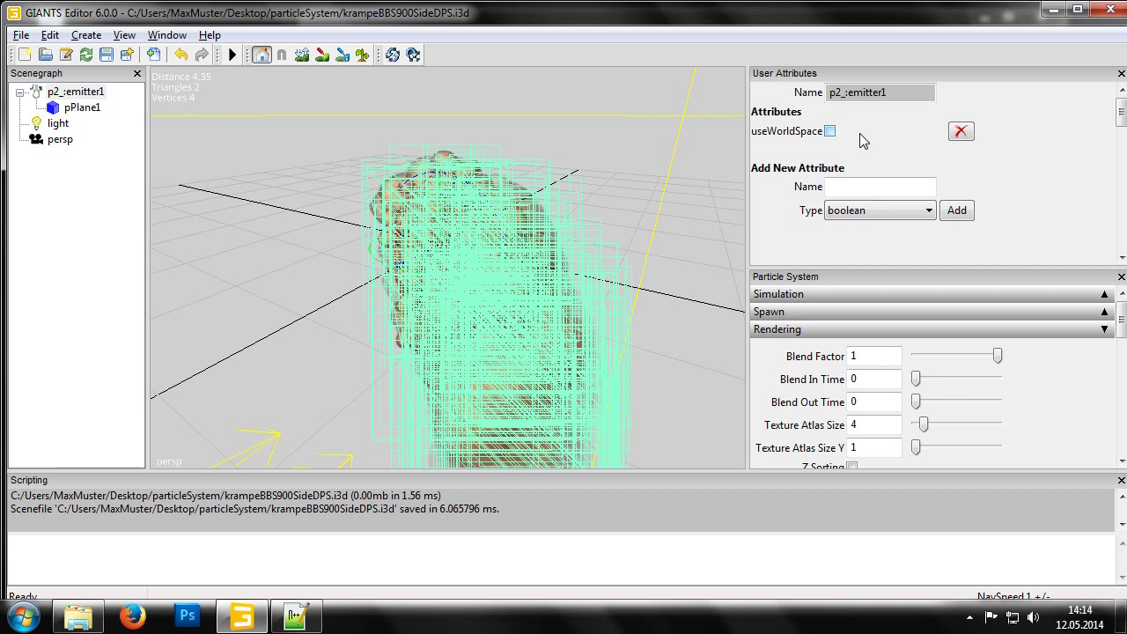